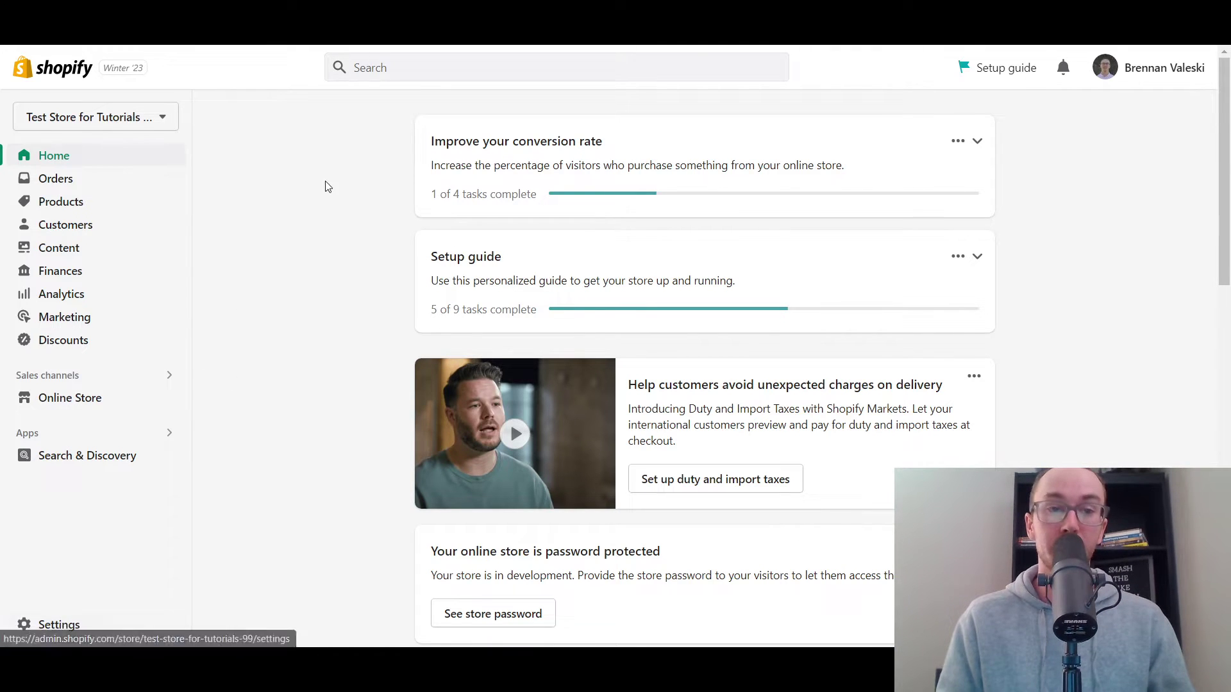
Step: Go to Settings > Payments and scroll down to the Manual payment methods section
{"action": "left_click", "coordinate": [60, 624]}
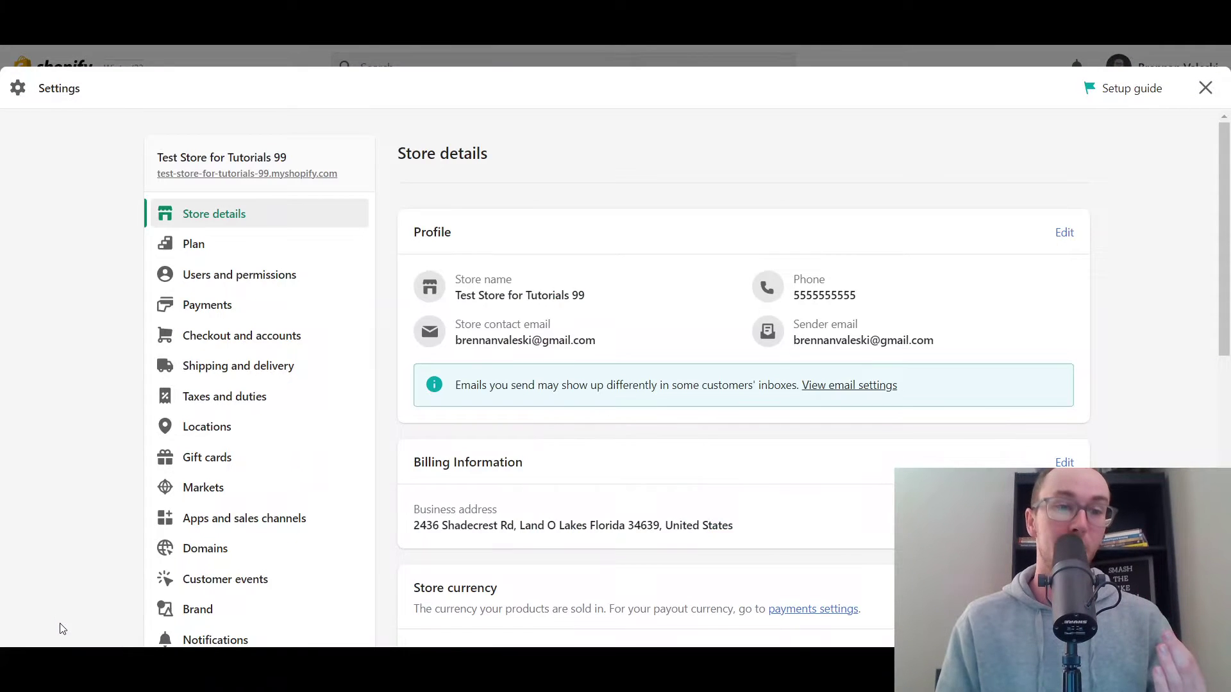
{"action": "left_click", "coordinate": [210, 319]}
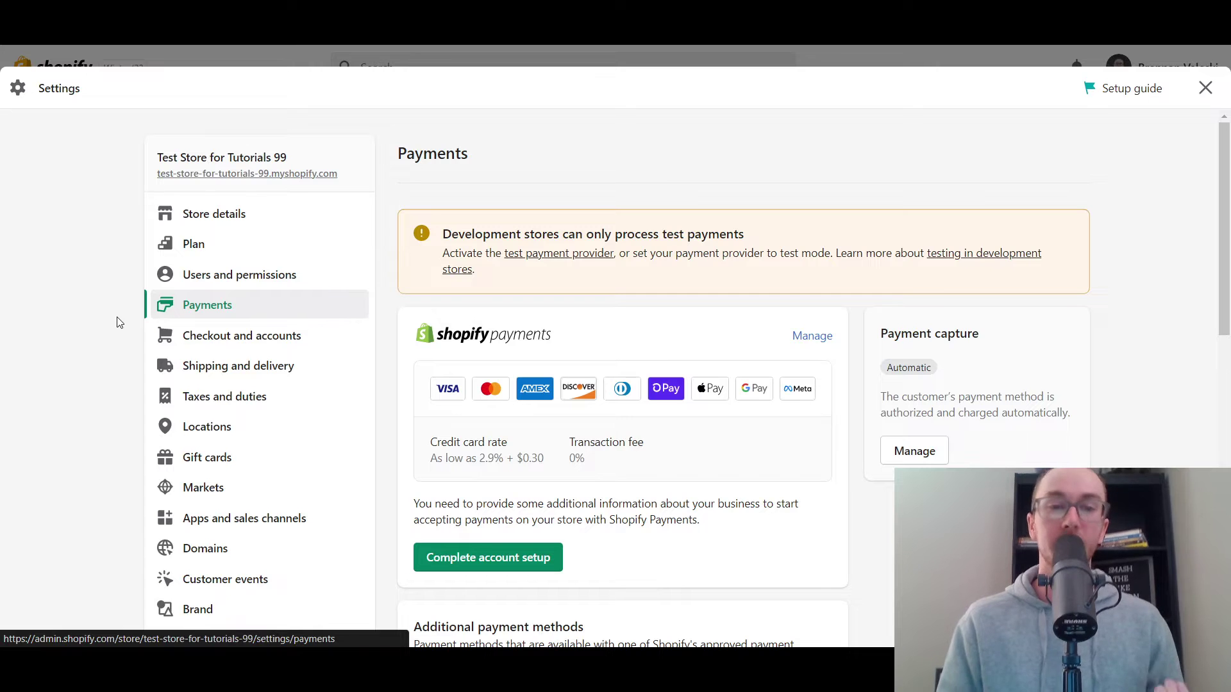
{"action": "left_click_drag", "start_coordinate": [1228, 208], "coordinate": [1215, 288]}
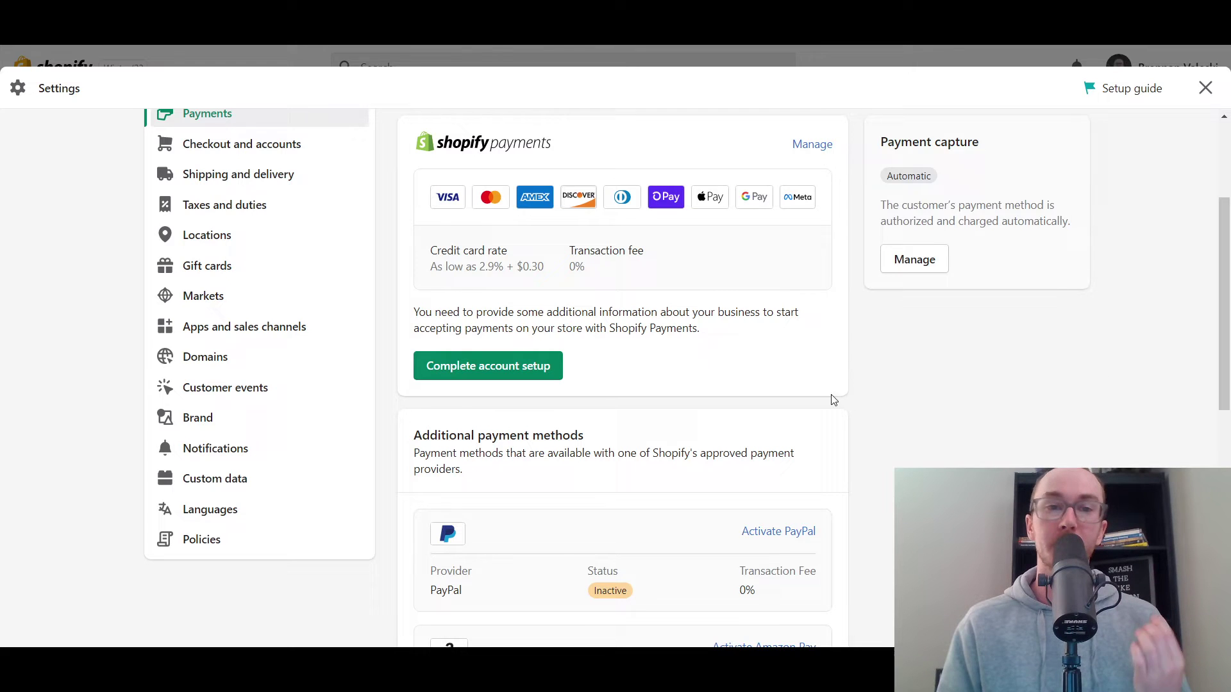
{"action": "scroll", "coordinate": [893, 393], "scroll_direction": "down", "scroll_amount": 3}
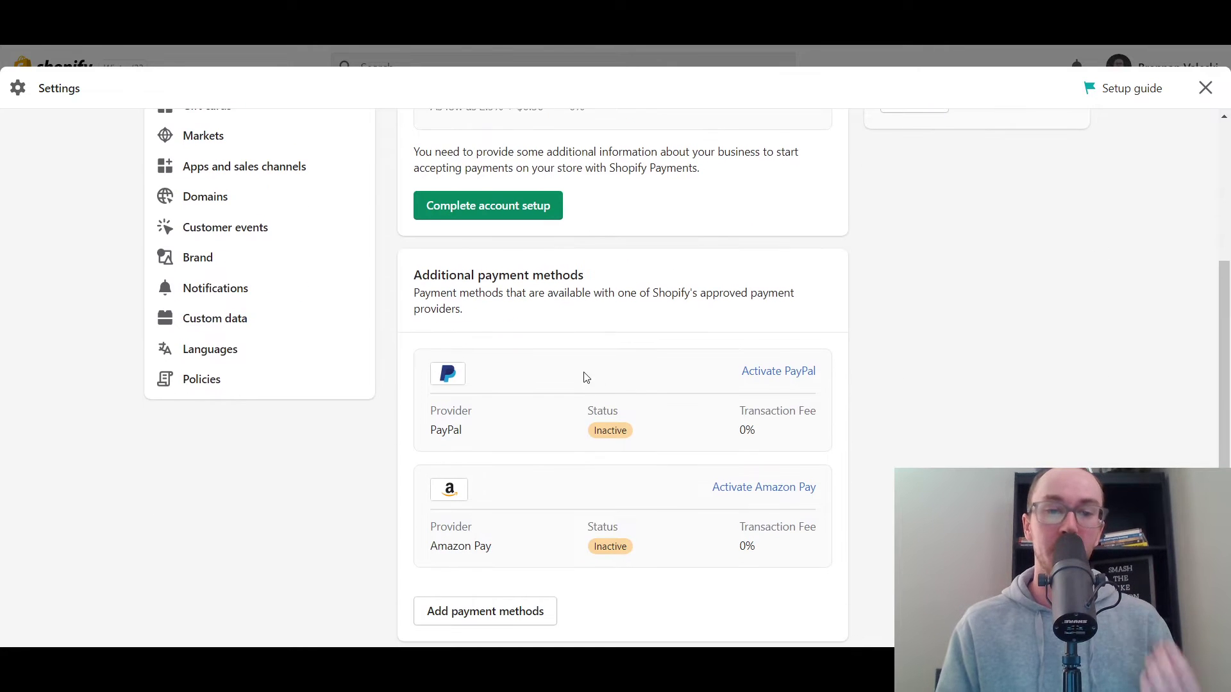
{"action": "scroll", "coordinate": [968, 402], "scroll_direction": "down", "scroll_amount": 1}
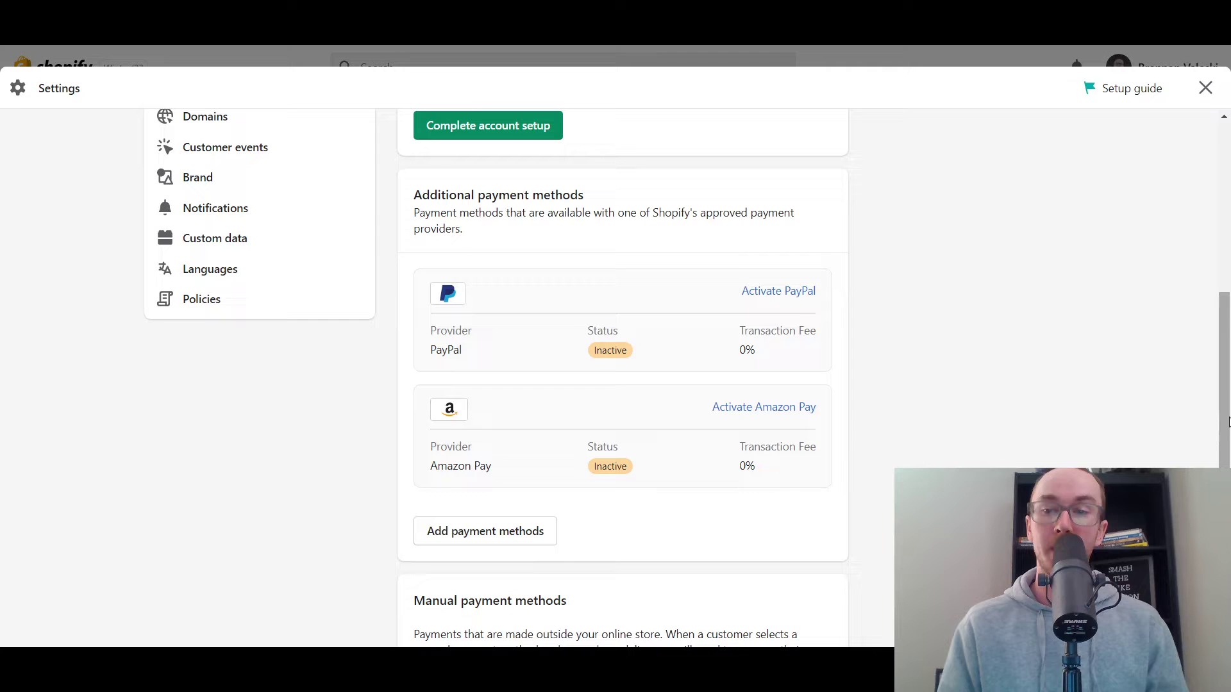
{"action": "left_click_drag", "start_coordinate": [1226, 397], "coordinate": [1227, 521]}
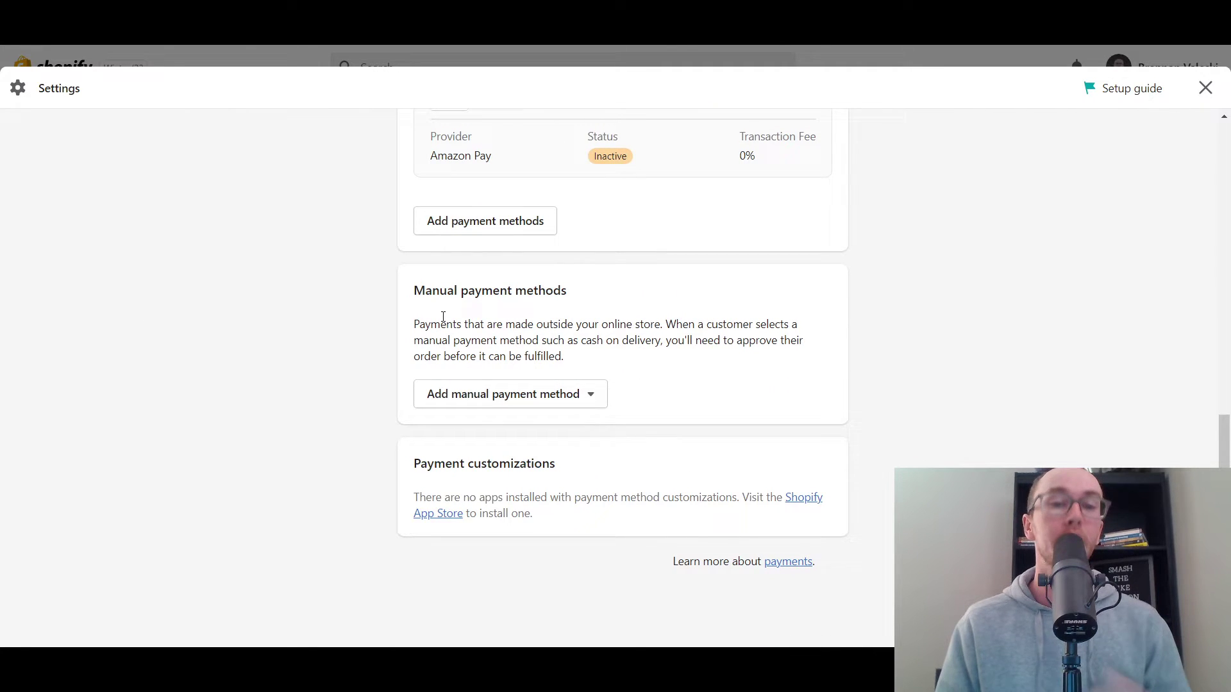
{"action": "left_click_drag", "start_coordinate": [418, 287], "coordinate": [594, 299]}
{"action": "left_click", "coordinate": [609, 299]}
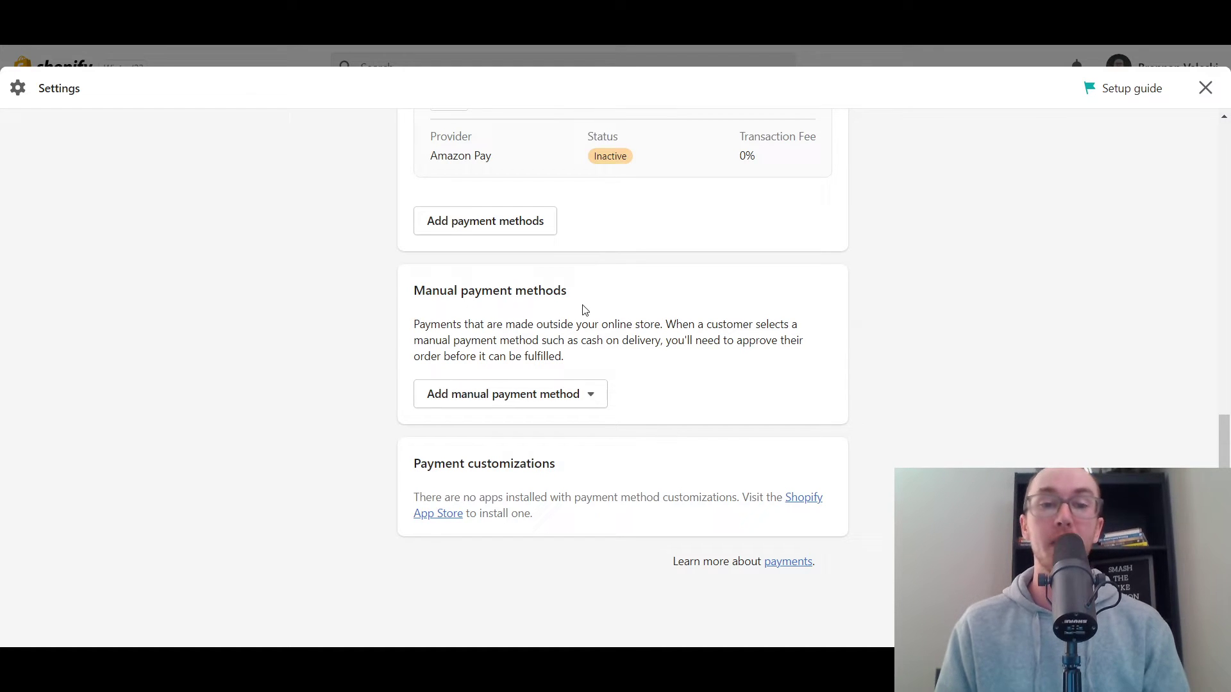
Step: Add Cash on Delivery (COD) as a manual payment method and review its Additional details note
{"action": "left_click", "coordinate": [577, 401]}
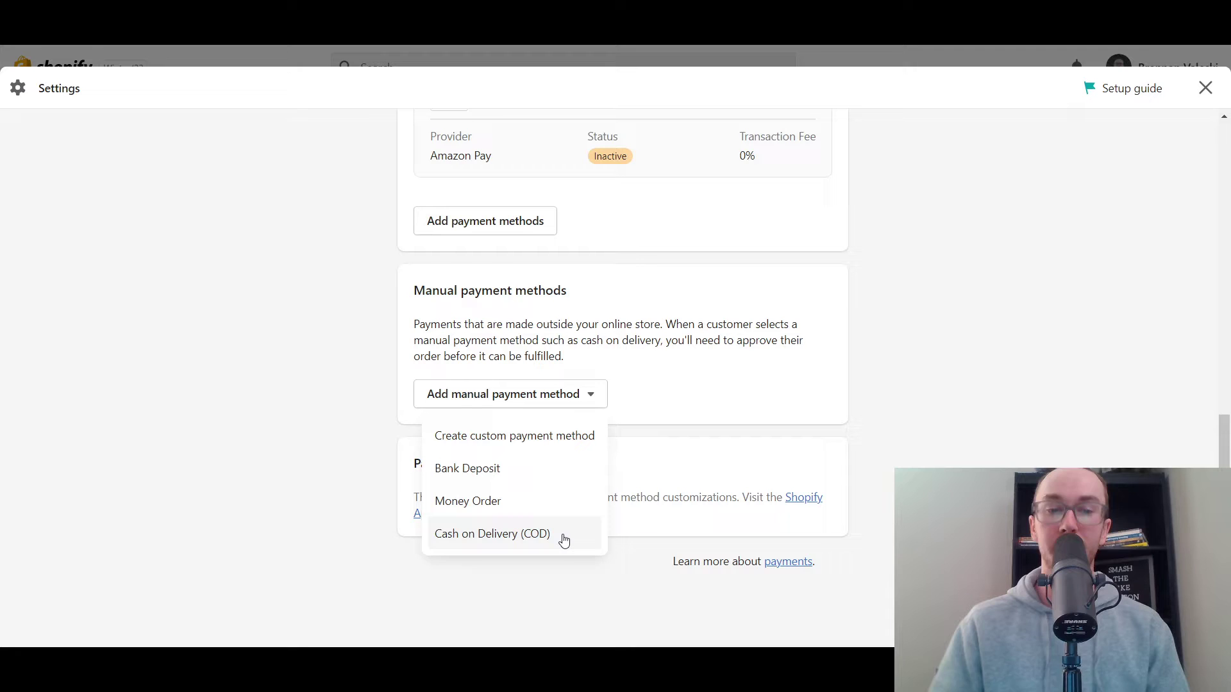
{"action": "left_click", "coordinate": [498, 545]}
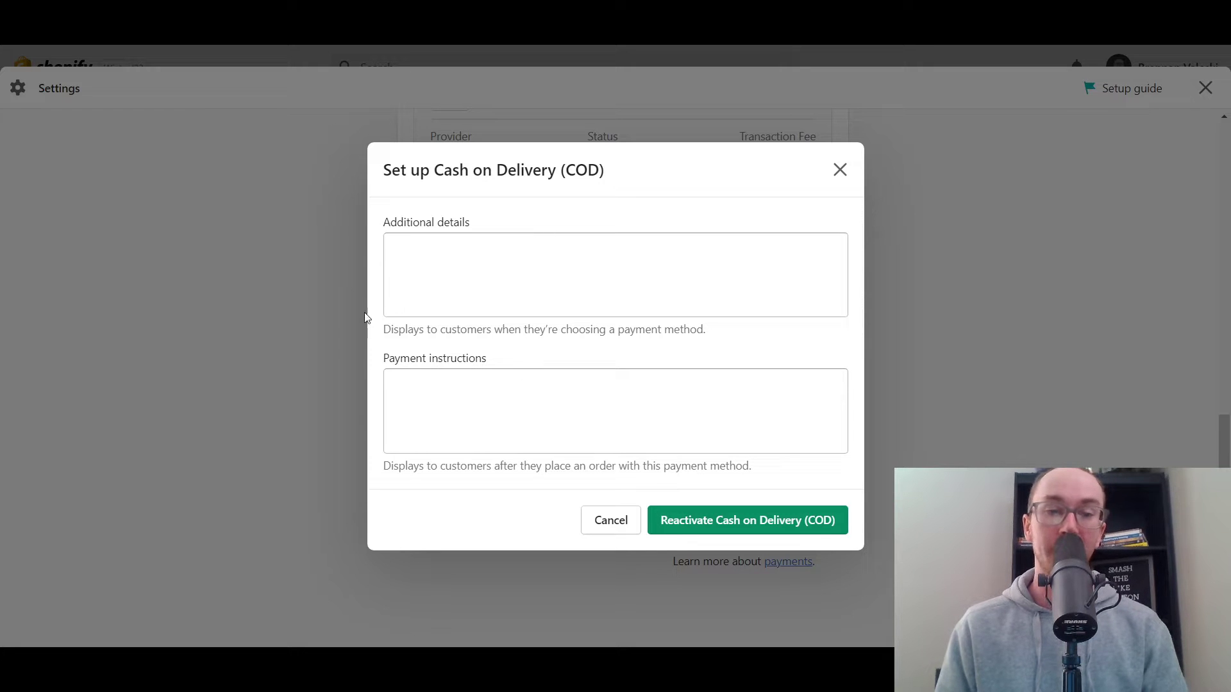
{"action": "left_click_drag", "start_coordinate": [384, 329], "coordinate": [680, 331]}
{"action": "left_click", "coordinate": [722, 343]}
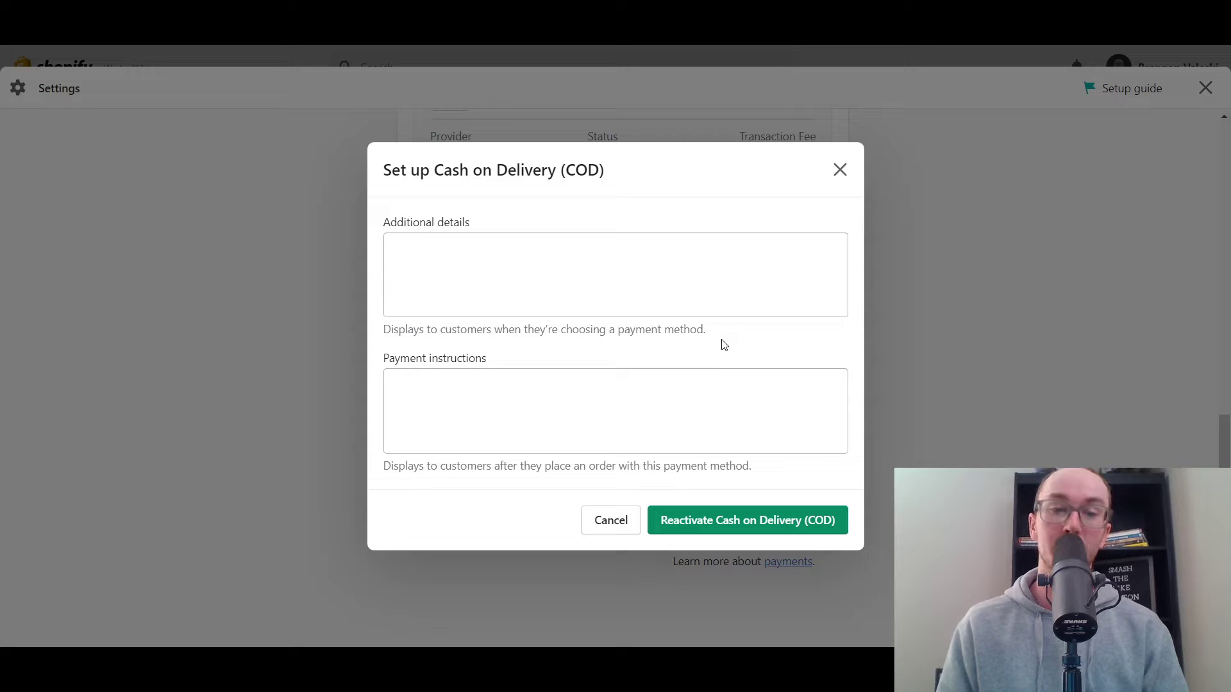
{"action": "left_click_drag", "start_coordinate": [397, 222], "coordinate": [483, 227]}
{"action": "left_click", "coordinate": [517, 229]}
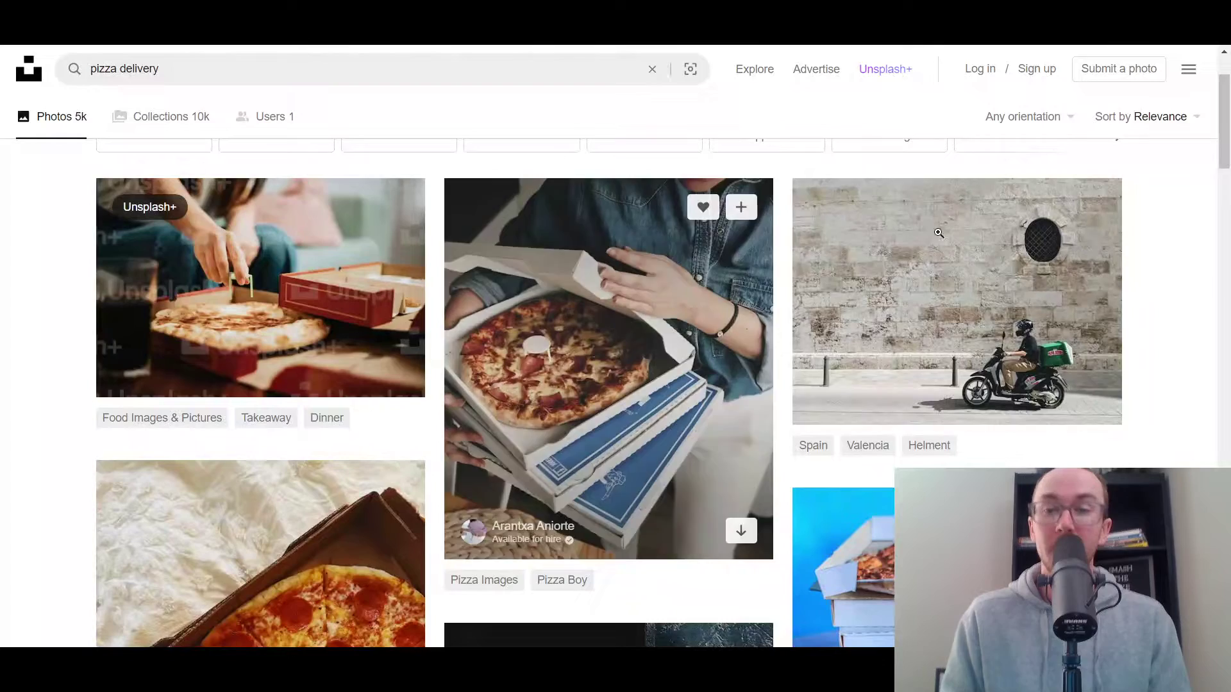
{"action": "left_click_drag", "start_coordinate": [1227, 166], "coordinate": [1226, 237]}
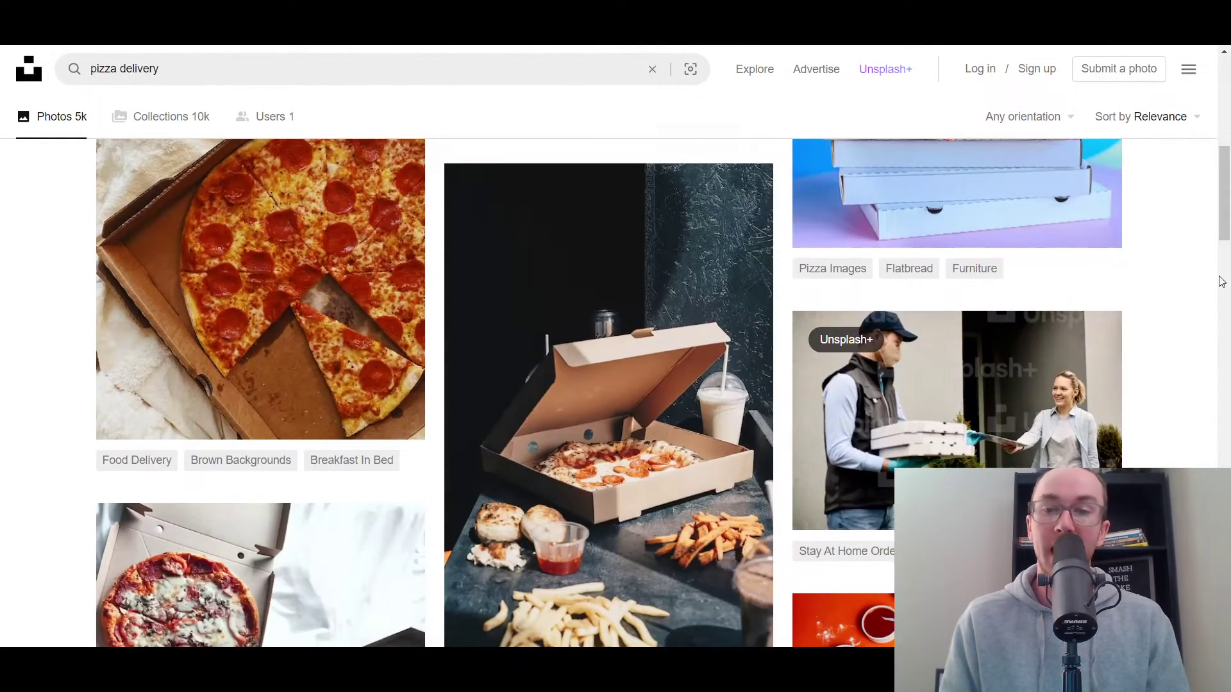
{"action": "scroll", "coordinate": [1195, 371], "scroll_direction": "up", "scroll_amount": 8}
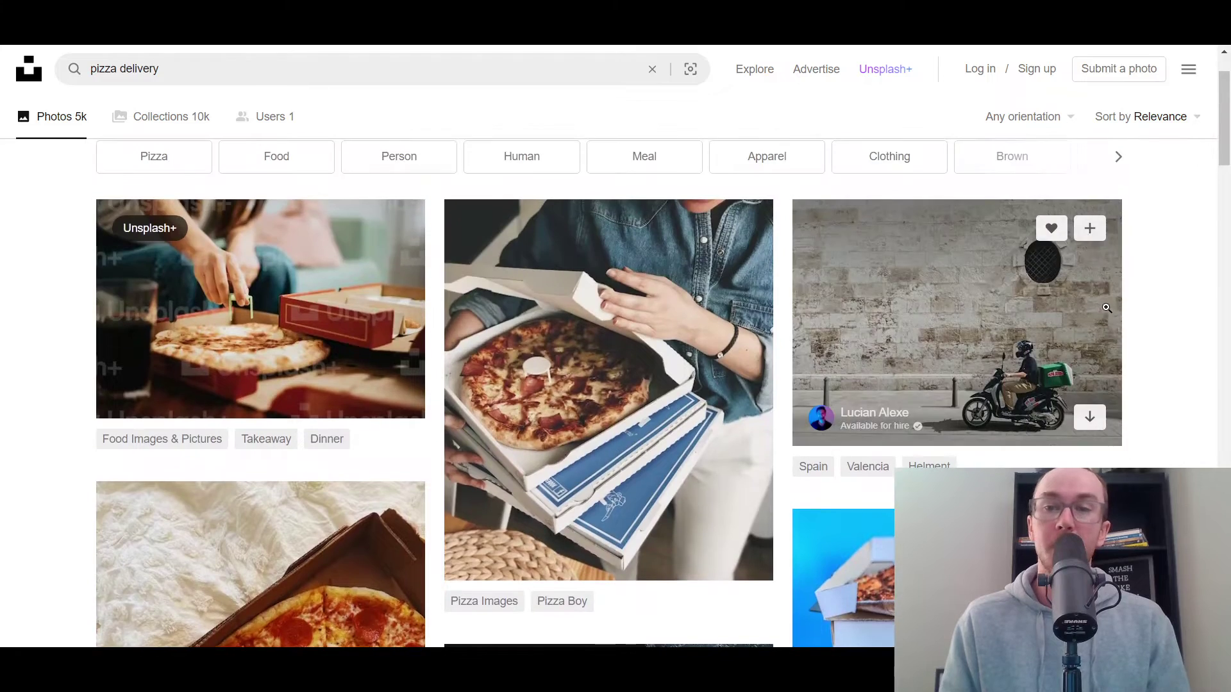
{"action": "scroll", "coordinate": [1151, 333], "scroll_direction": "up", "scroll_amount": 2}
{"action": "scroll", "coordinate": [1176, 395], "scroll_direction": "down", "scroll_amount": 3}
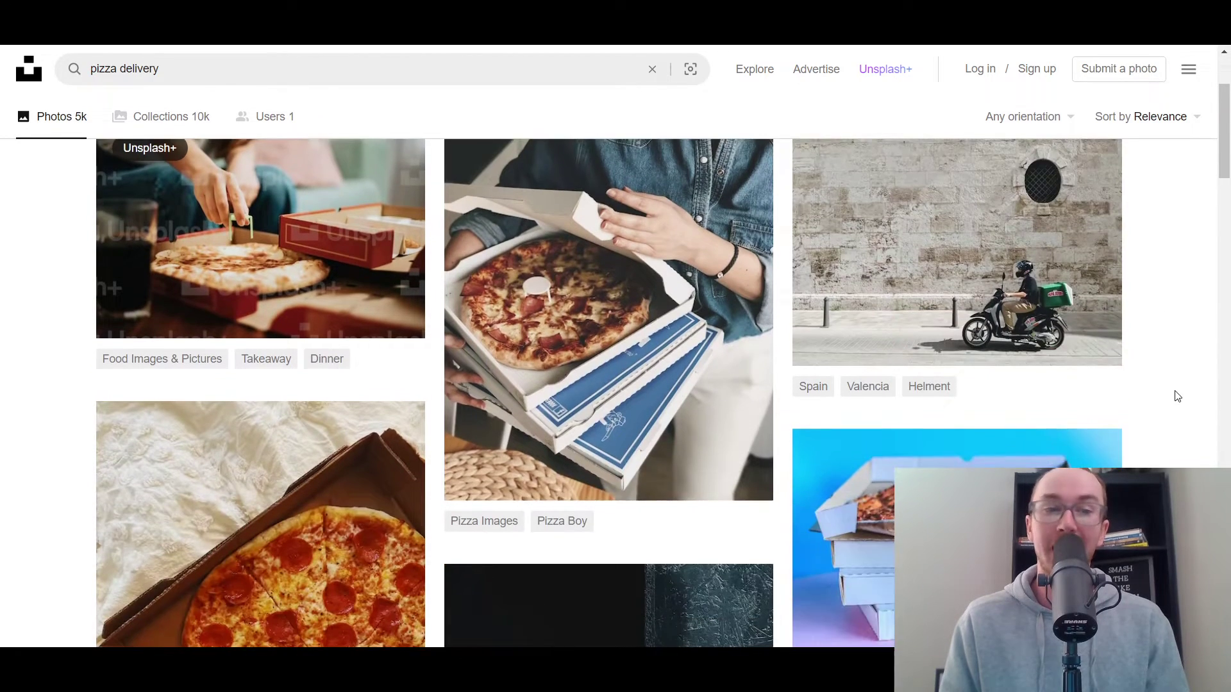
{"action": "left_click_drag", "start_coordinate": [1225, 160], "coordinate": [1227, 130]}
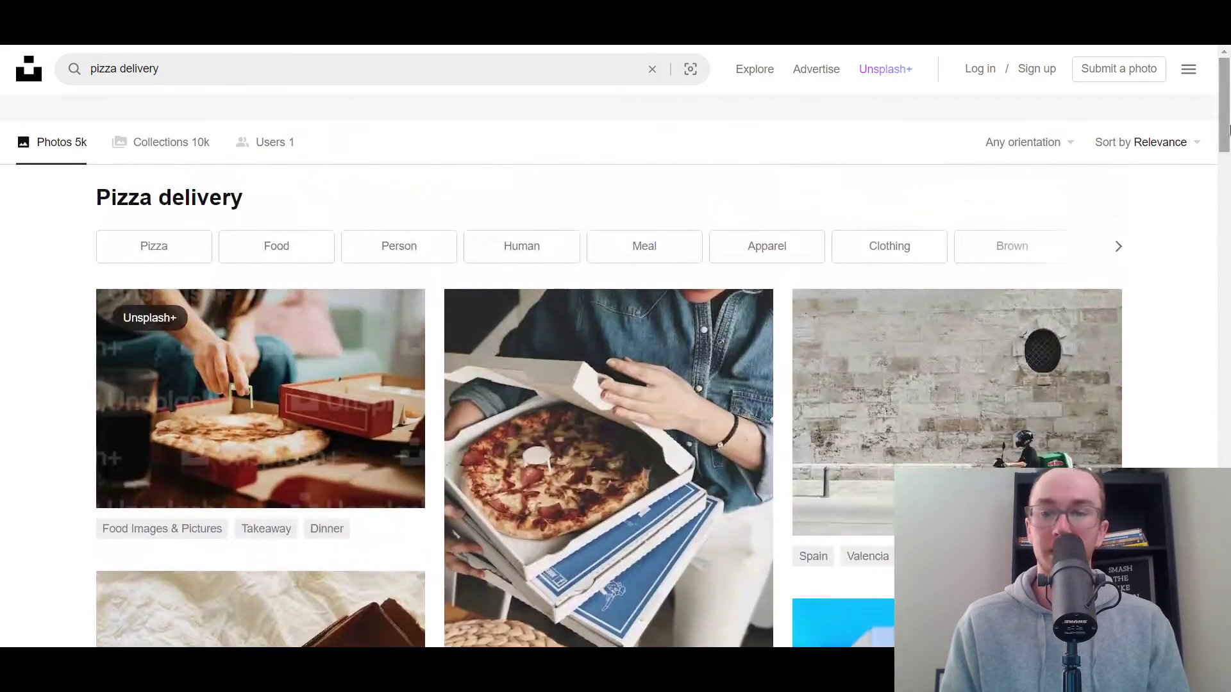
{"action": "scroll", "coordinate": [962, 384], "scroll_direction": "down", "scroll_amount": 1}
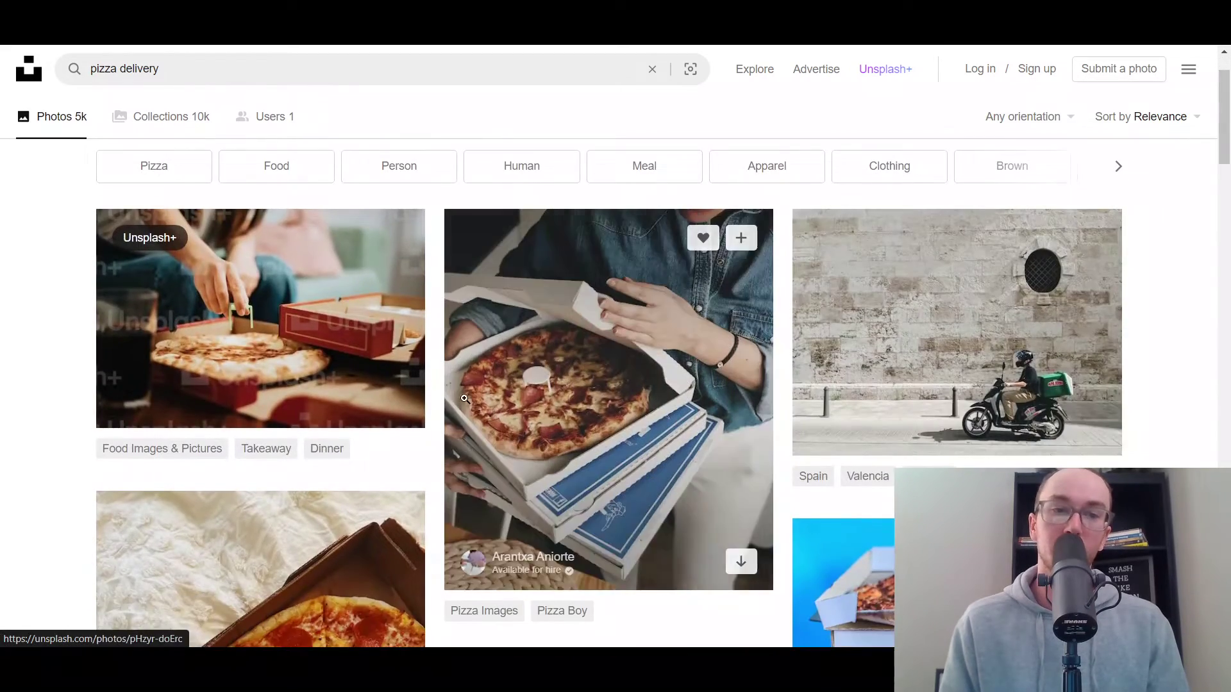
{"action": "scroll", "coordinate": [465, 398], "scroll_direction": "up", "scroll_amount": 1}
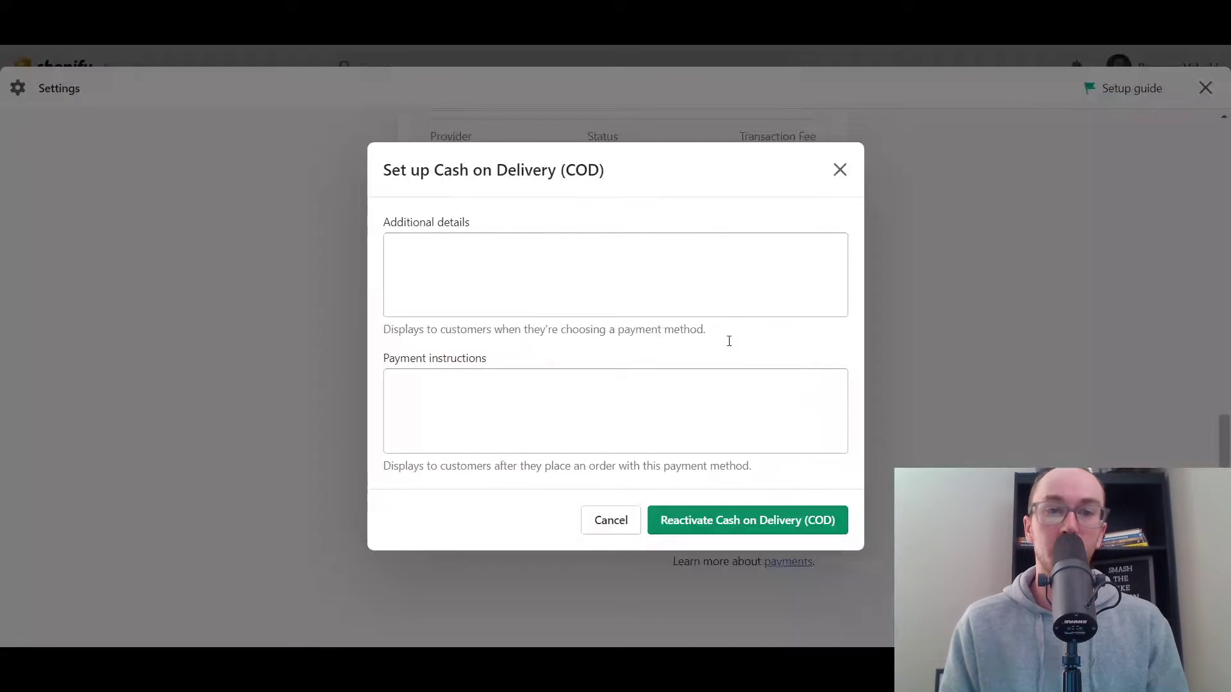
Step: Activate Cash on Delivery (COD) with Additional details and Payment instructions left empty
{"action": "left_click", "coordinate": [414, 238]}
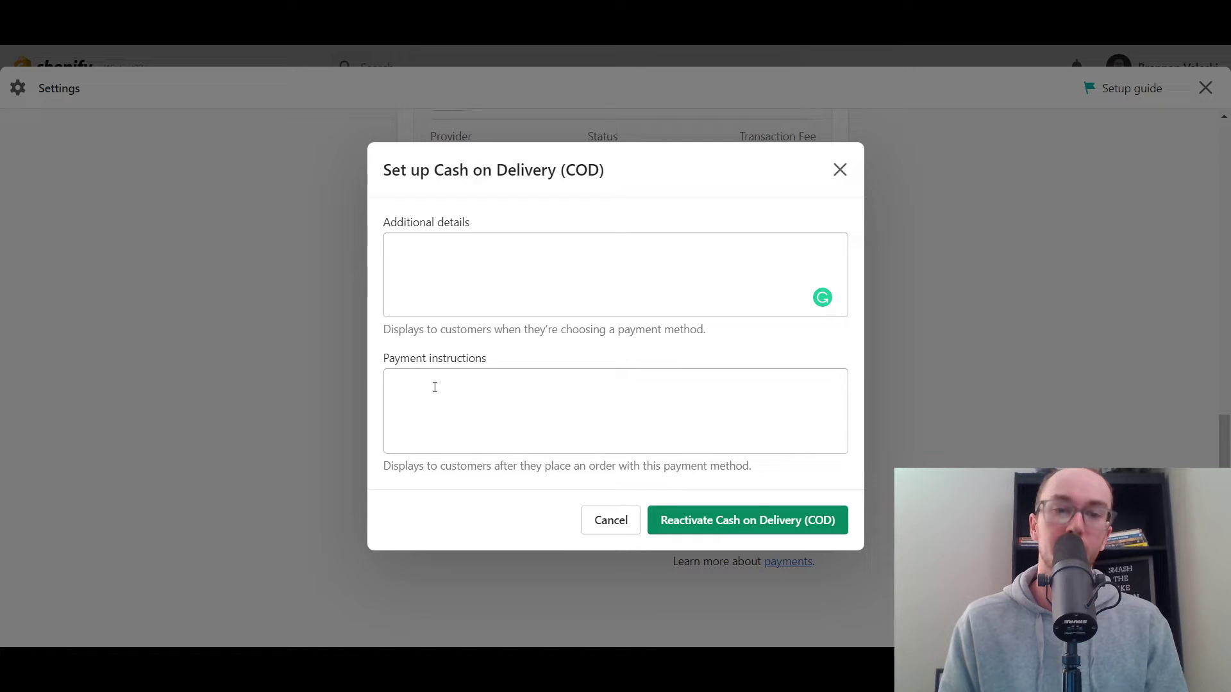
{"action": "left_click", "coordinate": [590, 355]}
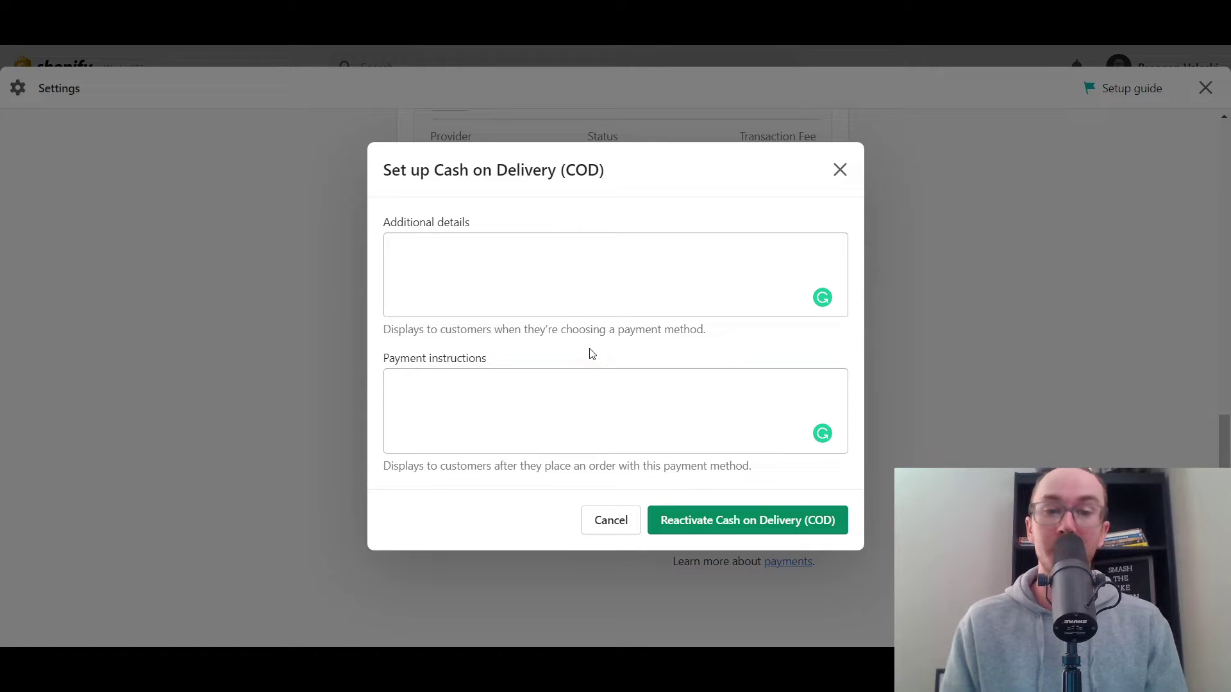
{"action": "left_click", "coordinate": [745, 529]}
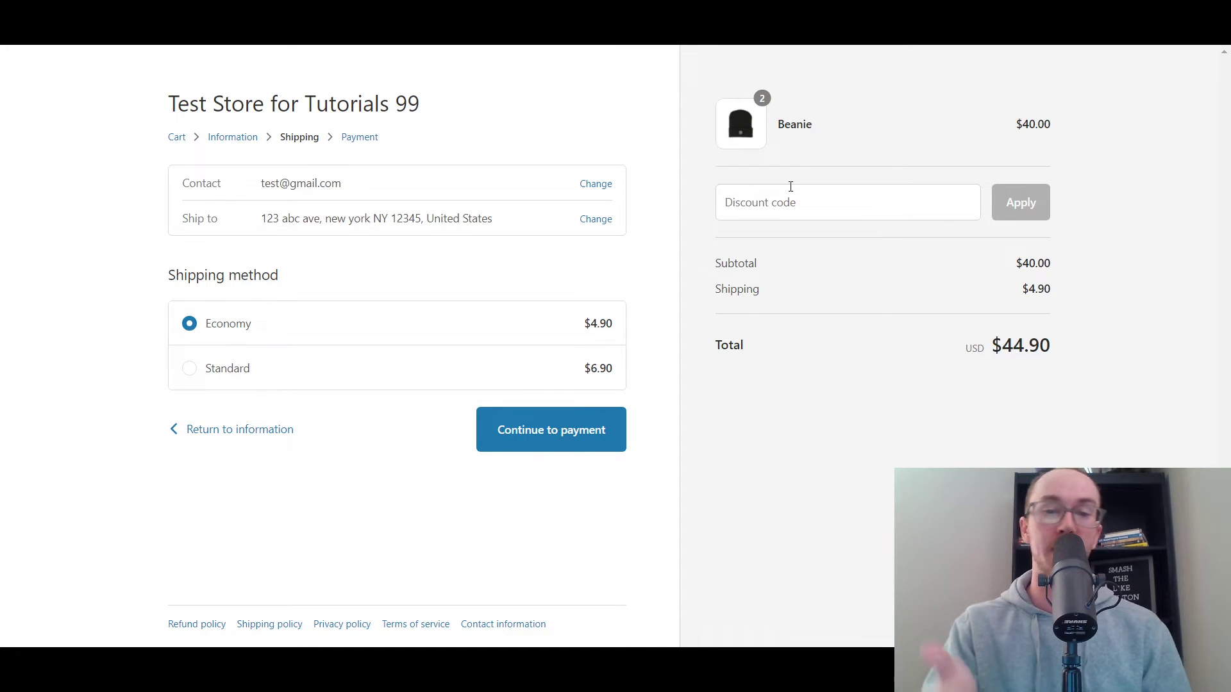
Step: Choose Economy shipping at checkout and confirm Cash on Delivery (COD) appears under Payment
{"action": "left_click", "coordinate": [196, 375]}
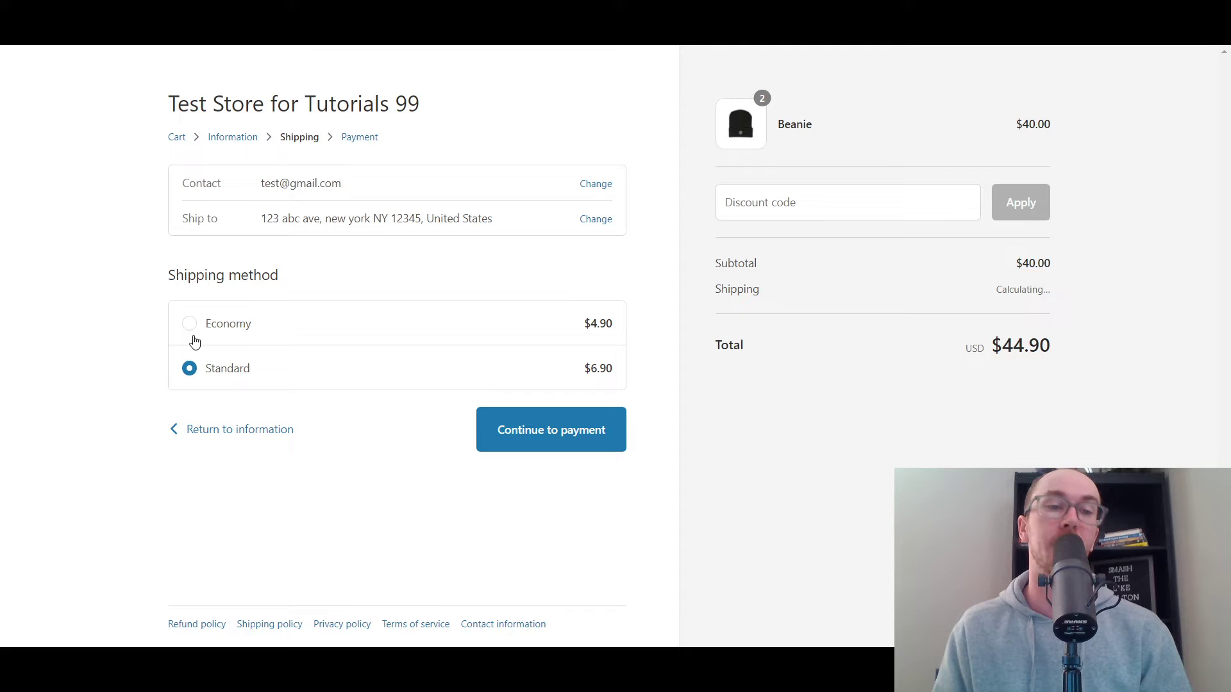
{"action": "left_click", "coordinate": [190, 325]}
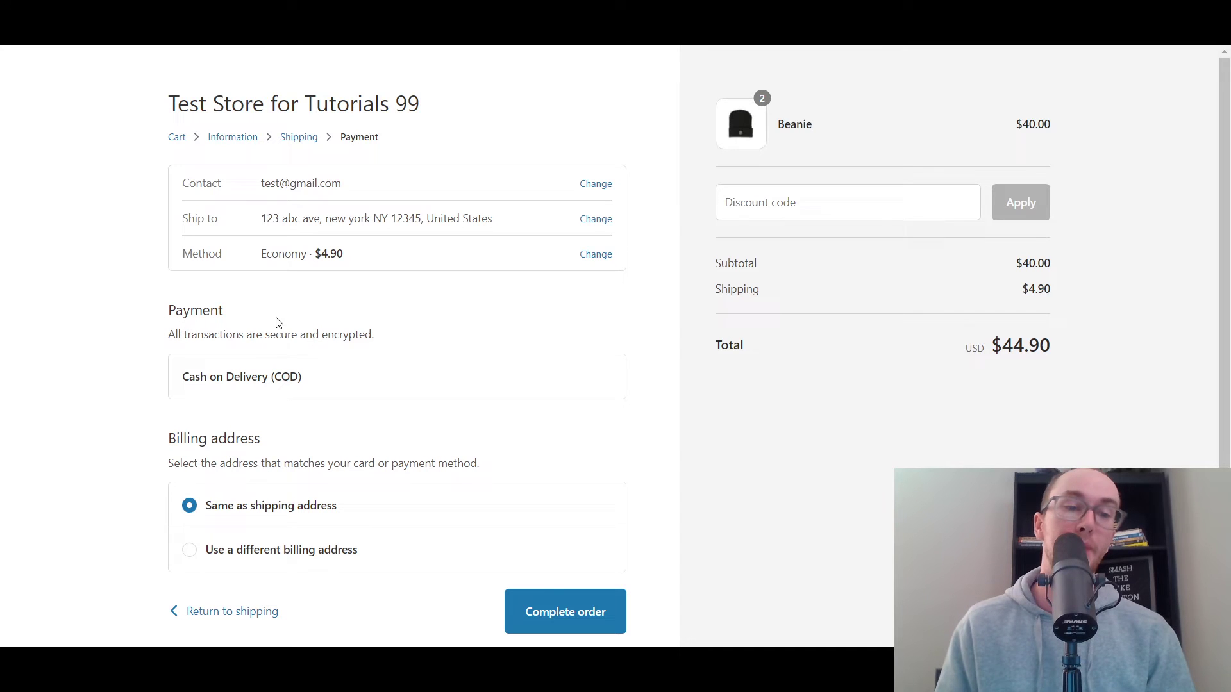
{"action": "left_click_drag", "start_coordinate": [185, 334], "coordinate": [335, 334]}
{"action": "left_click", "coordinate": [364, 364]}
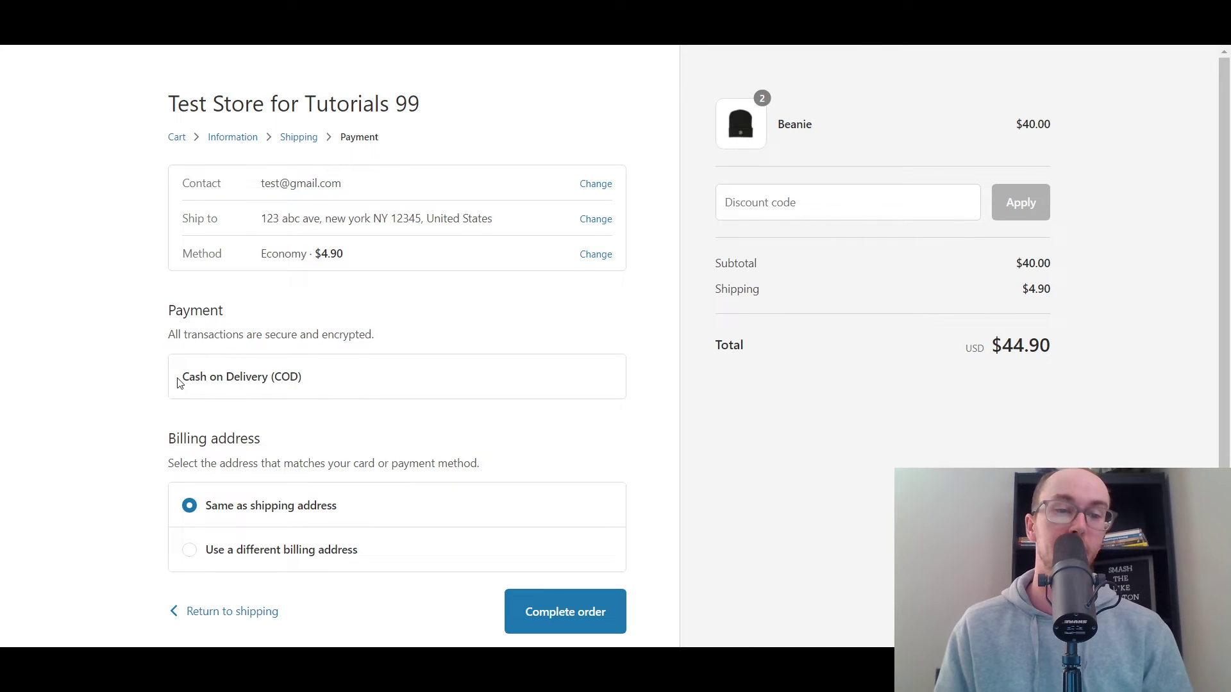
{"action": "left_click_drag", "start_coordinate": [179, 383], "coordinate": [309, 386]}
{"action": "left_click", "coordinate": [314, 387]}
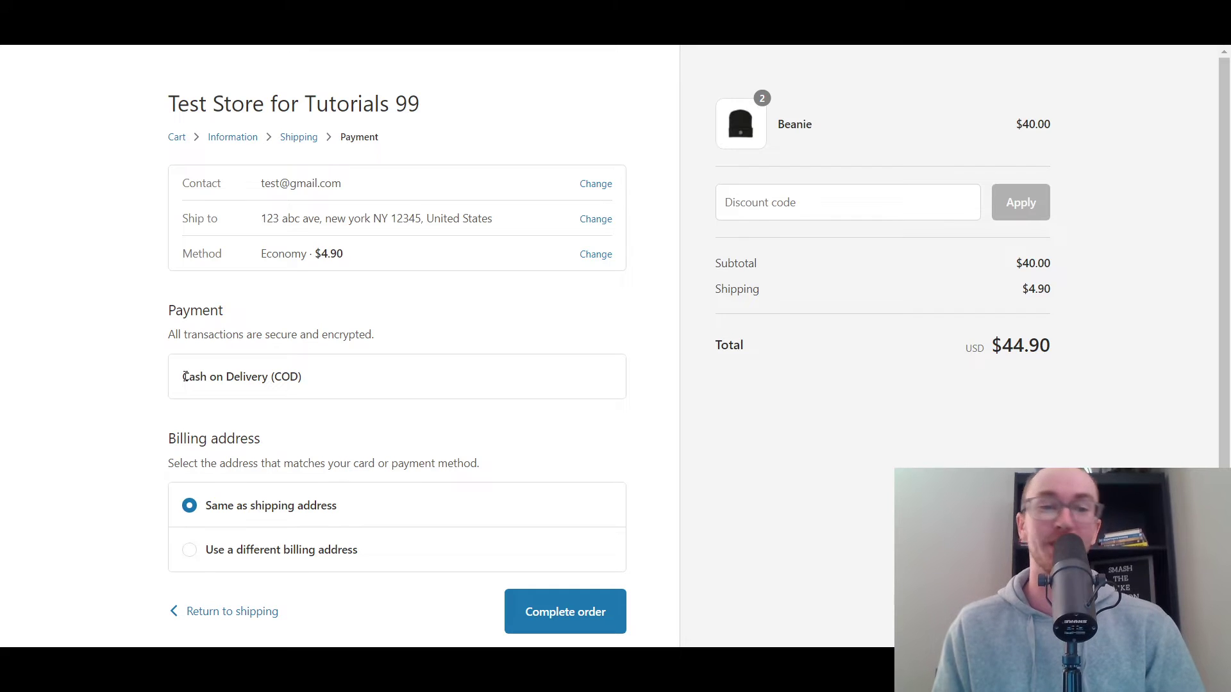
{"action": "left_click_drag", "start_coordinate": [185, 376], "coordinate": [312, 383]}
{"action": "left_click", "coordinate": [339, 381]}
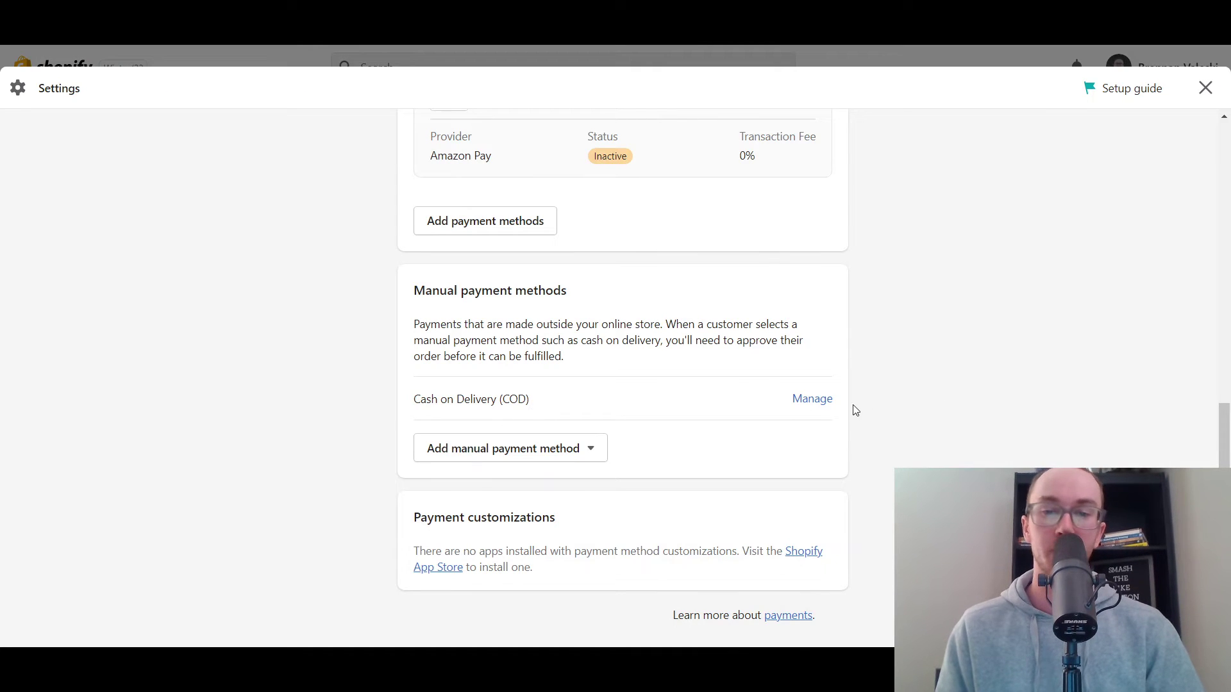
Step: Write COD Additional details: 'when placing an order through cash on delivery, you will pay for your order once the delivery has been made'
{"action": "left_click", "coordinate": [816, 399]}
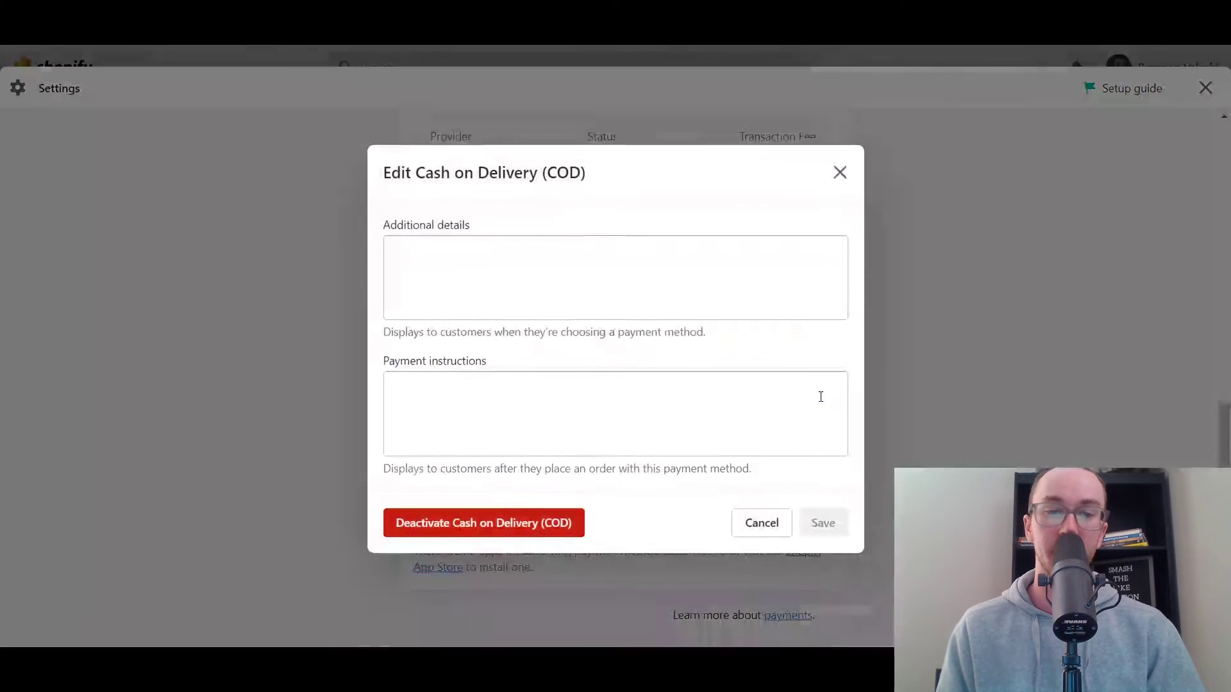
{"action": "left_click", "coordinate": [852, 177]}
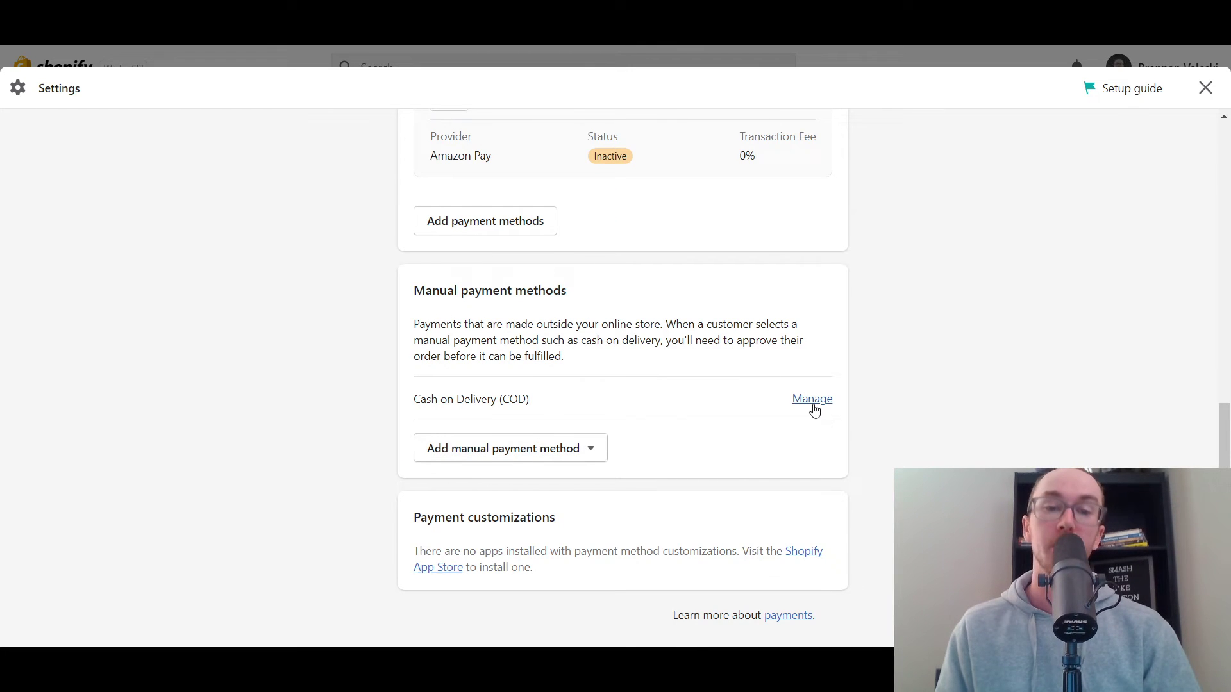
{"action": "left_click", "coordinate": [813, 402]}
{"action": "left_click", "coordinate": [504, 272]}
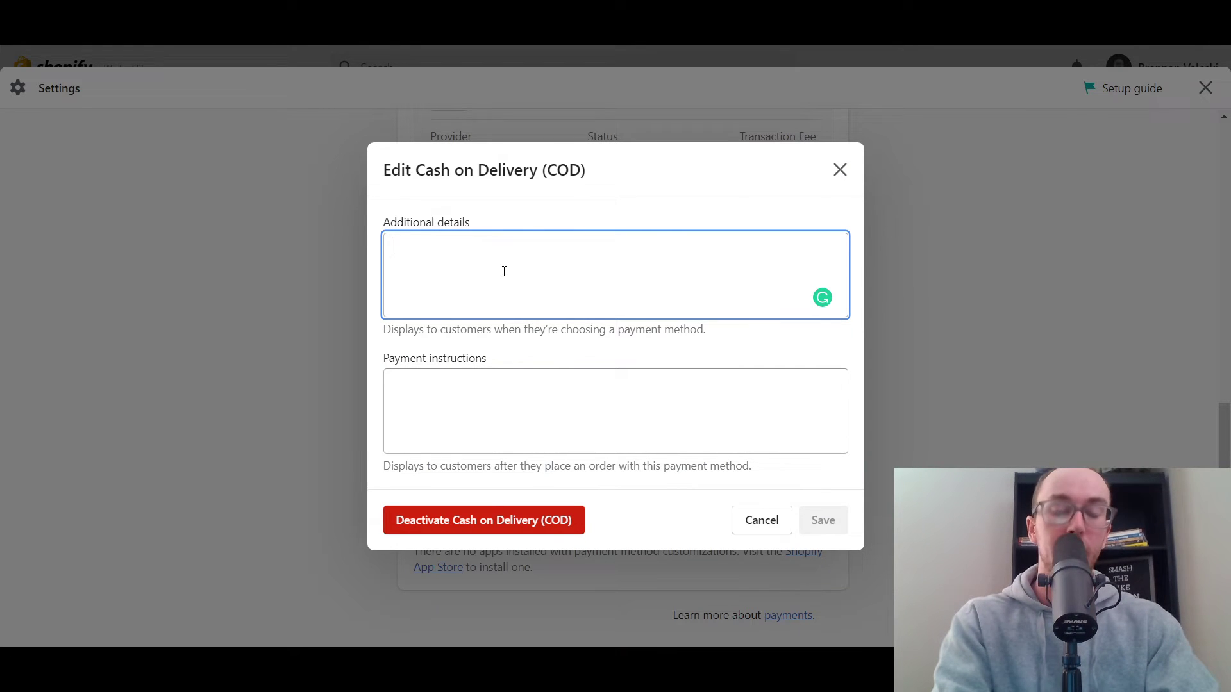
{"action": "type", "text": "when pla"}
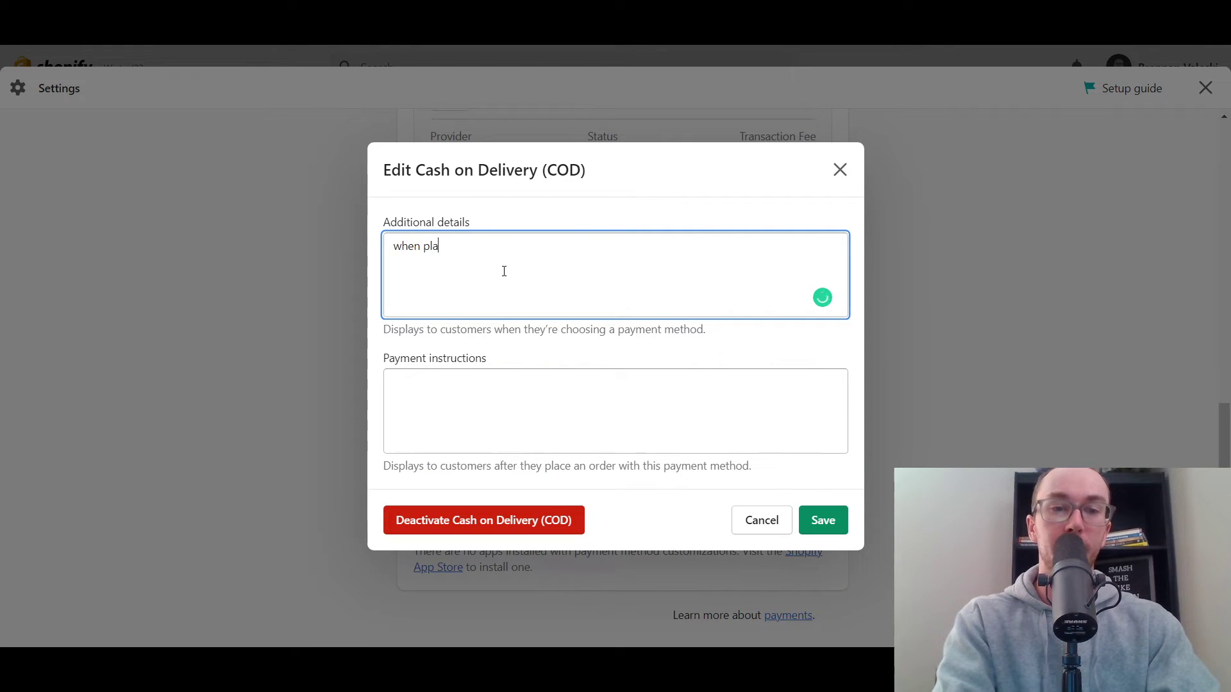
{"action": "type", "text": "cing an order "}
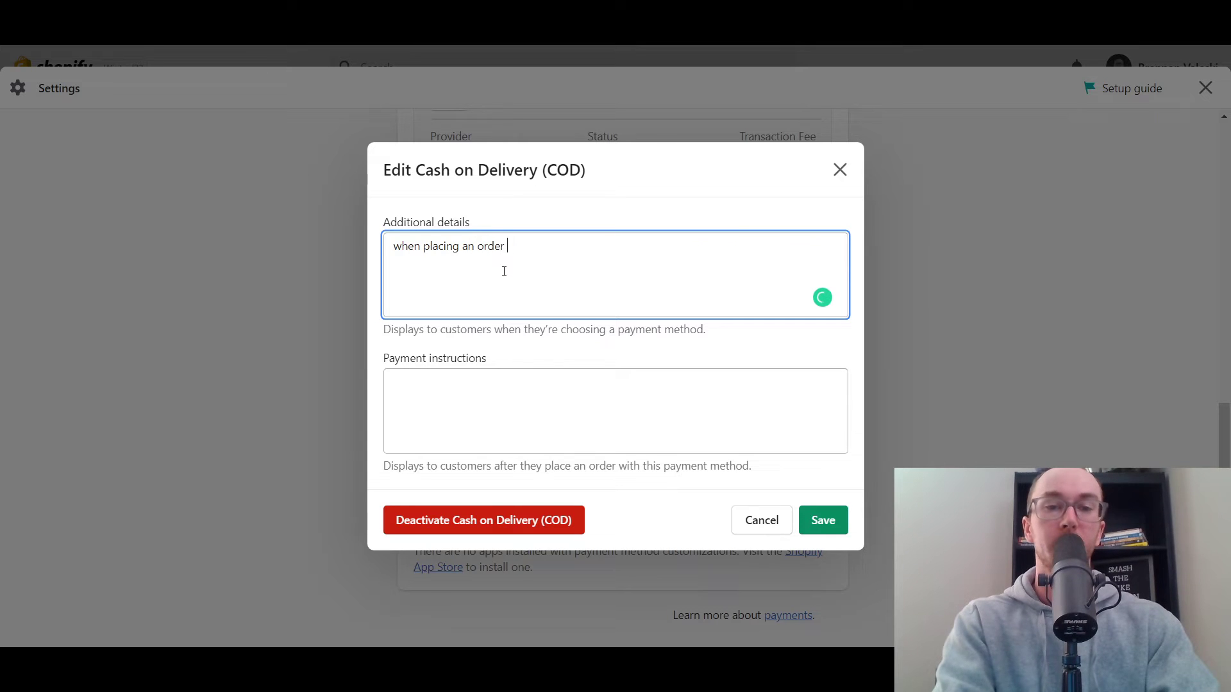
{"action": "type", "text": "through cash o"}
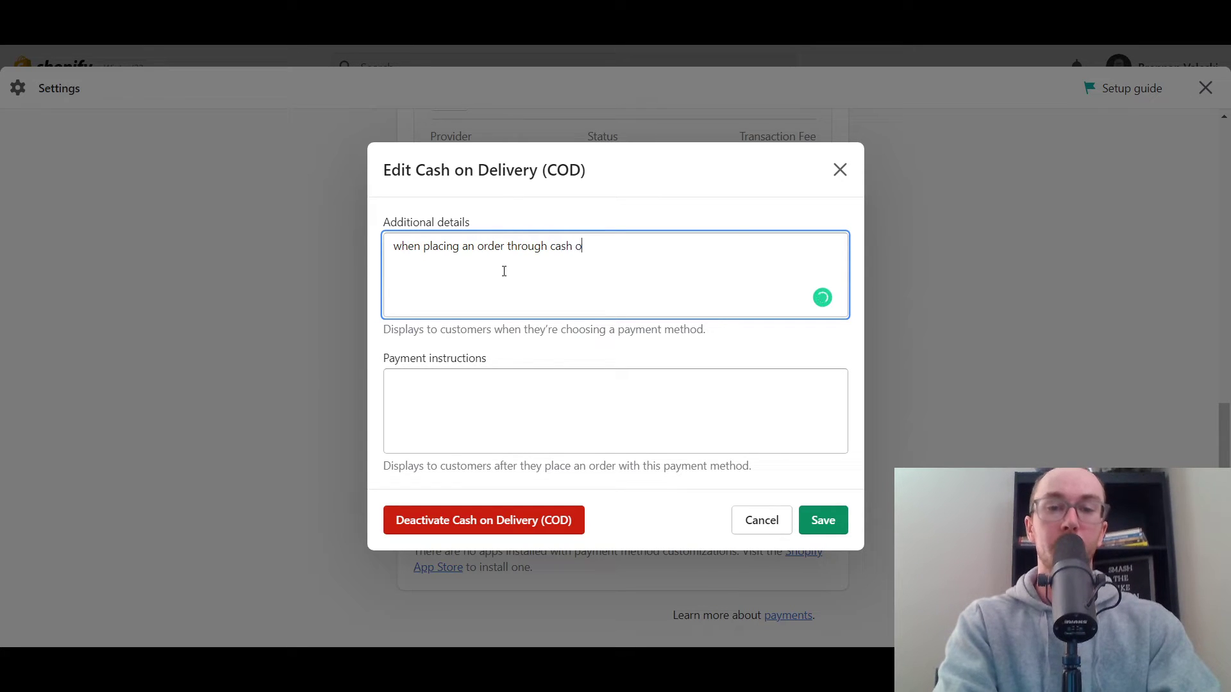
{"action": "type", "text": "n delivery, "}
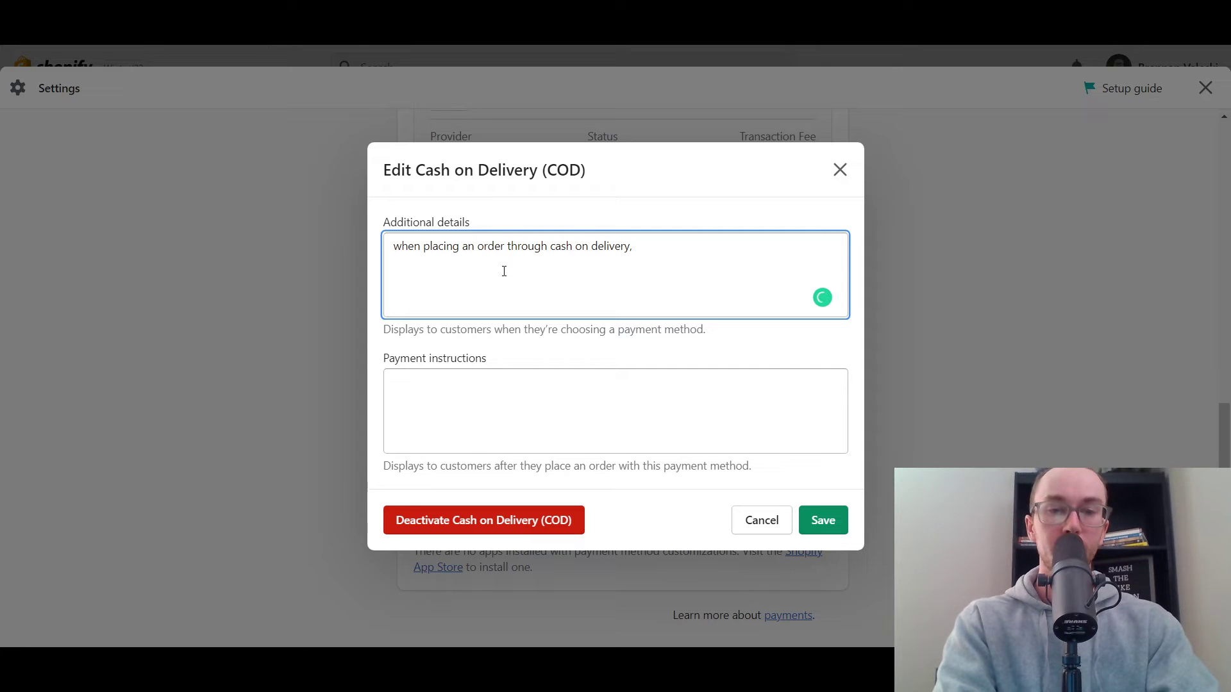
{"action": "type", "text": "you w"}
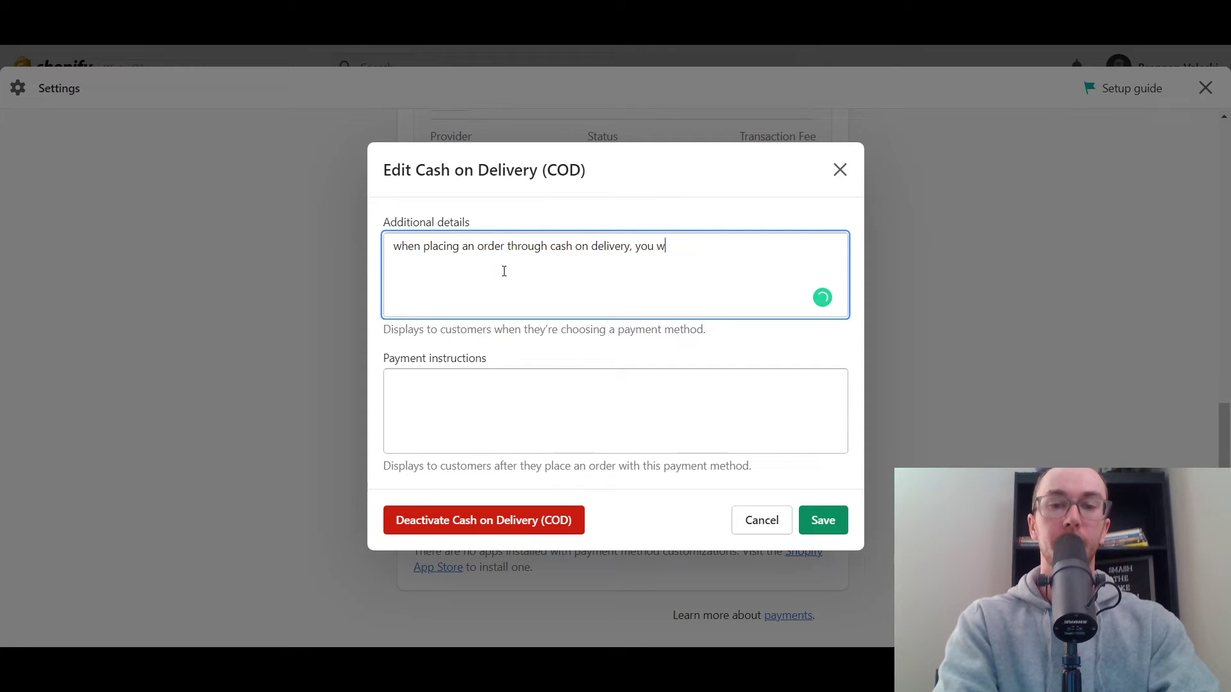
{"action": "type", "text": "ill pay for "}
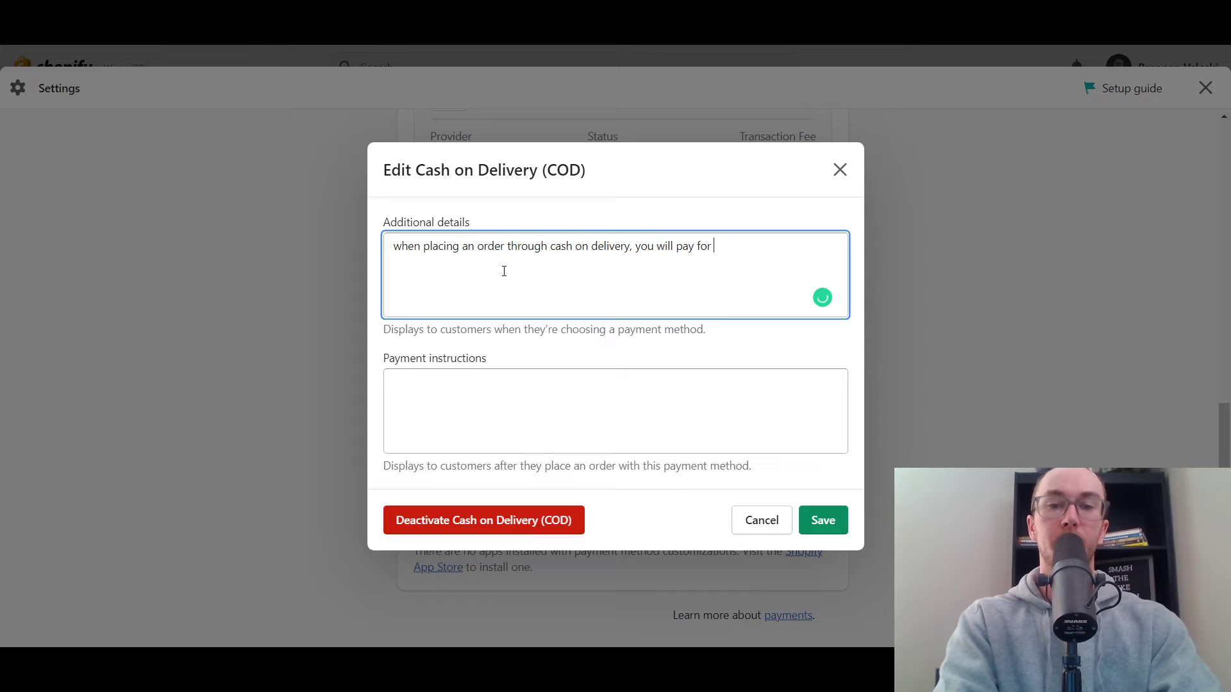
{"action": "type", "text": "the product"}
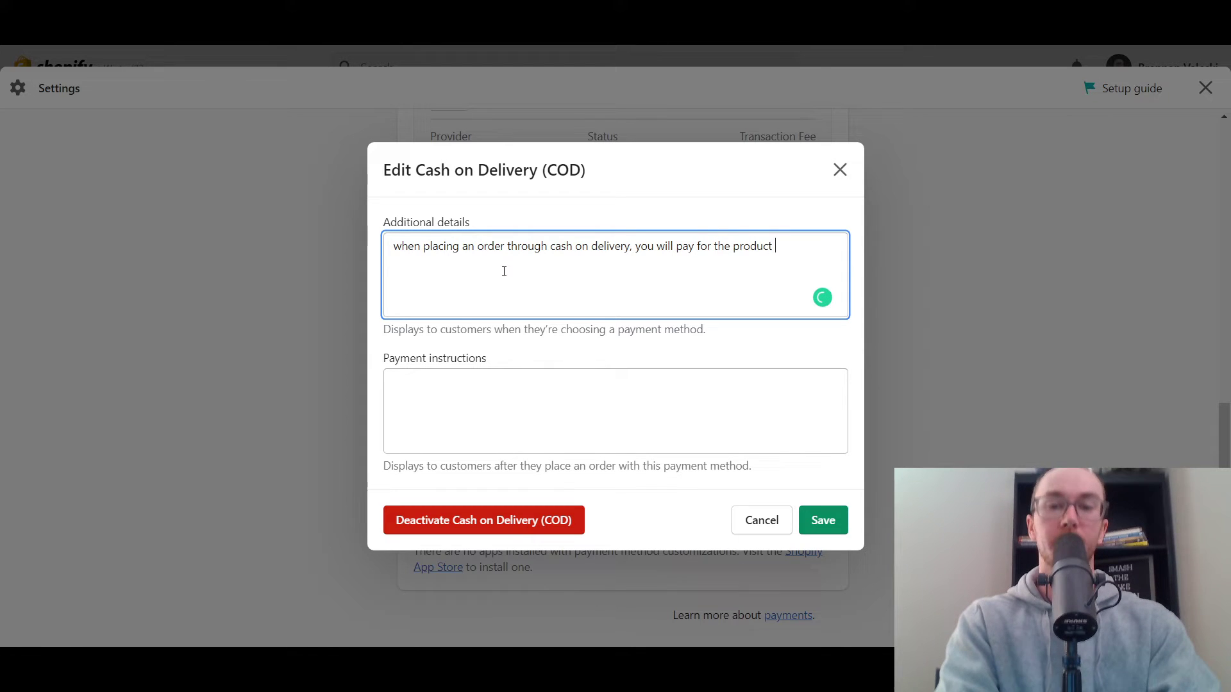
{"action": "key", "text": "BackSpace"}
{"action": "key", "text": "BackSpace"}
{"action": "key", "text": "BackSpace"}
{"action": "key", "text": "BackSpace"}
{"action": "key", "text": "BackSpace"}
{"action": "key", "text": "BackSpace"}
{"action": "key", "text": "BackSpace"}
{"action": "key", "text": "BackSpace"}
{"action": "key", "text": "BackSpace"}
{"action": "key", "text": "BackSpace"}
{"action": "key", "text": "BackSpace"}
{"action": "key", "text": "BackSpace"}
{"action": "type", "text": "y"}
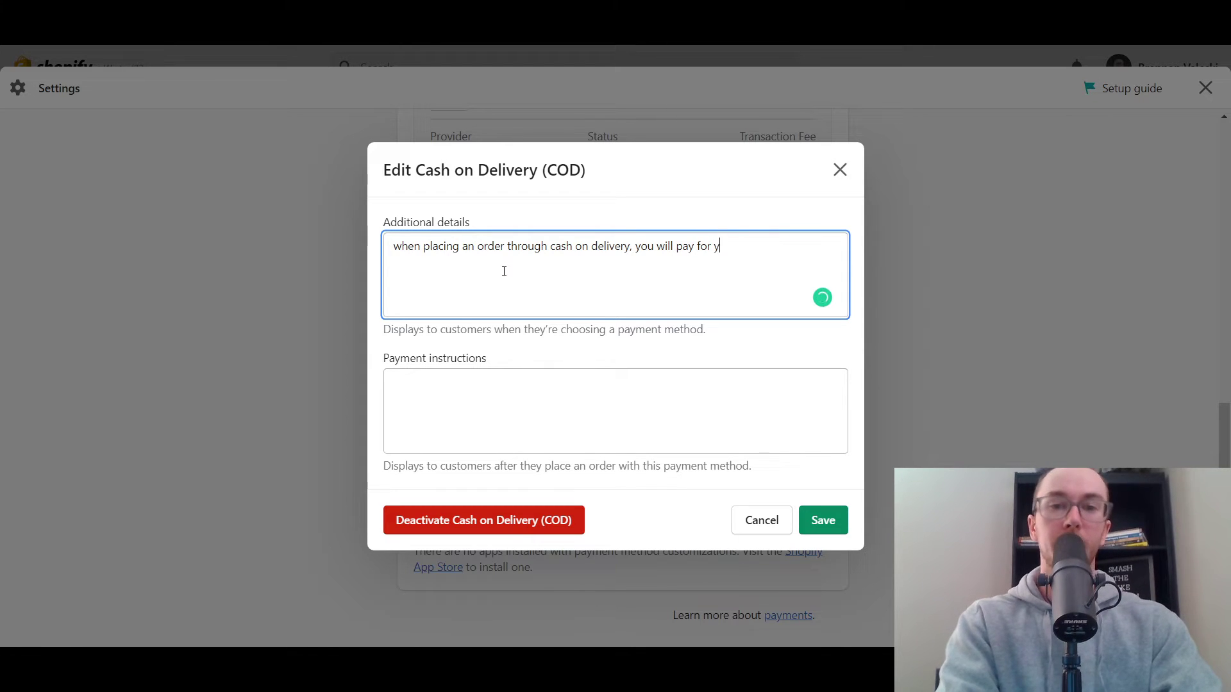
{"action": "type", "text": "our orde"}
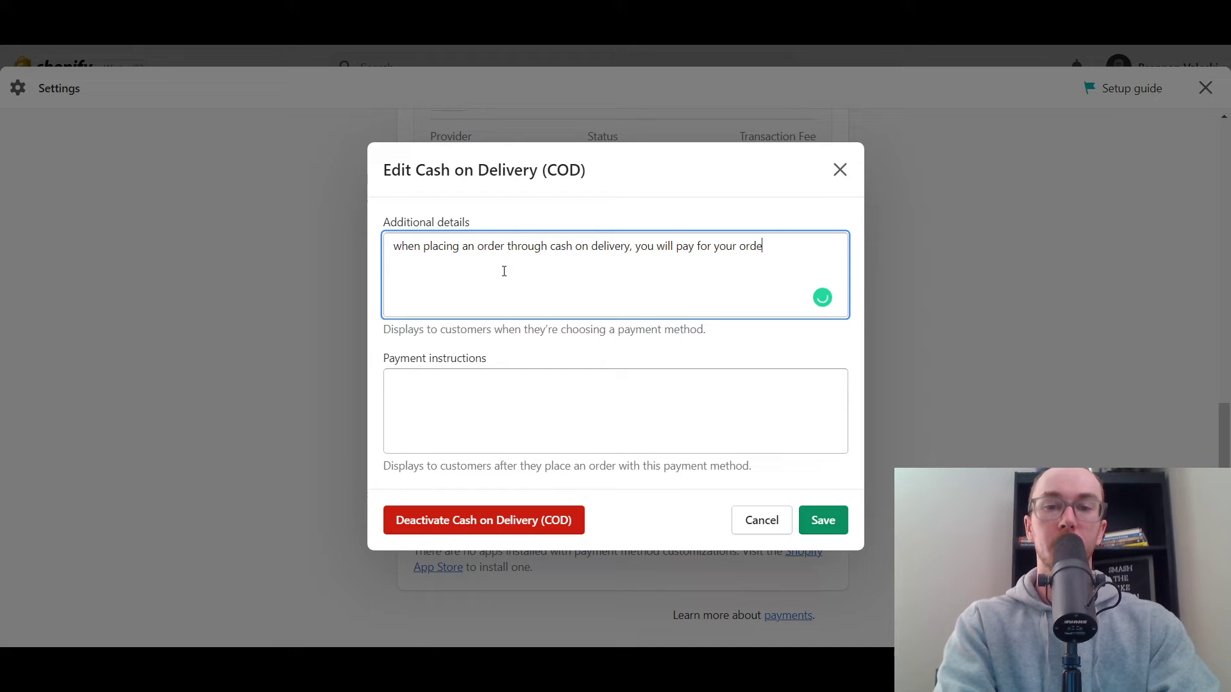
{"action": "type", "text": "r once the "}
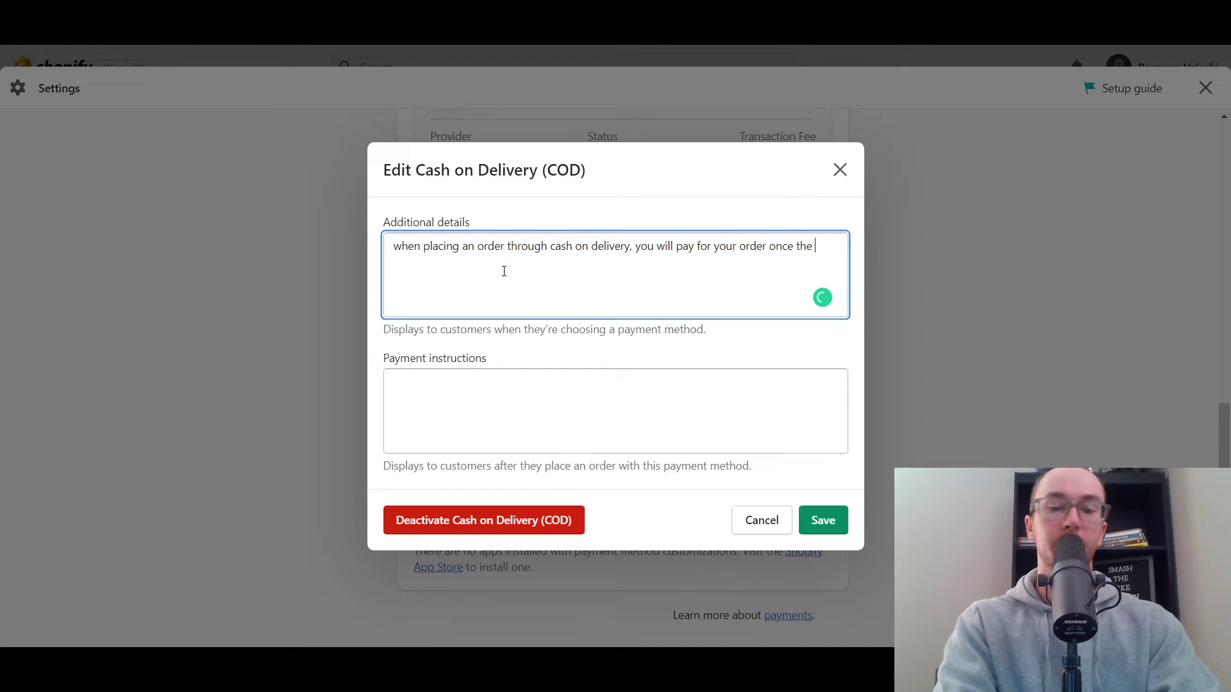
{"action": "type", "text": "delivery has b"}
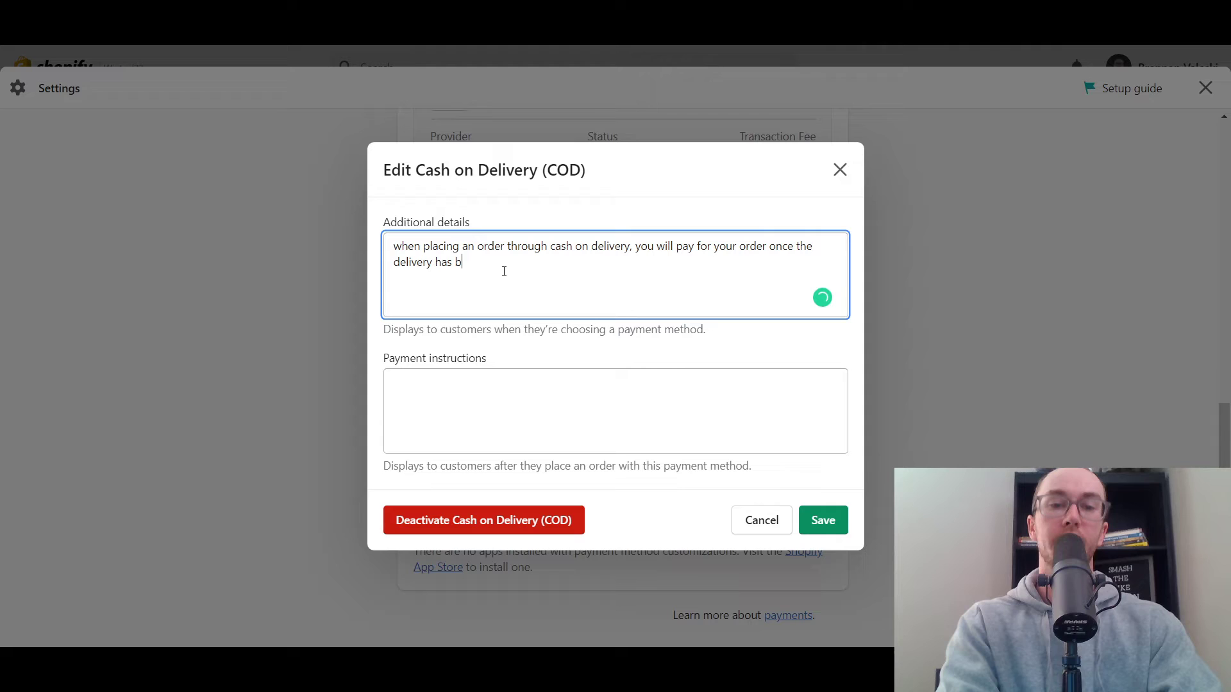
{"action": "type", "text": "een made."}
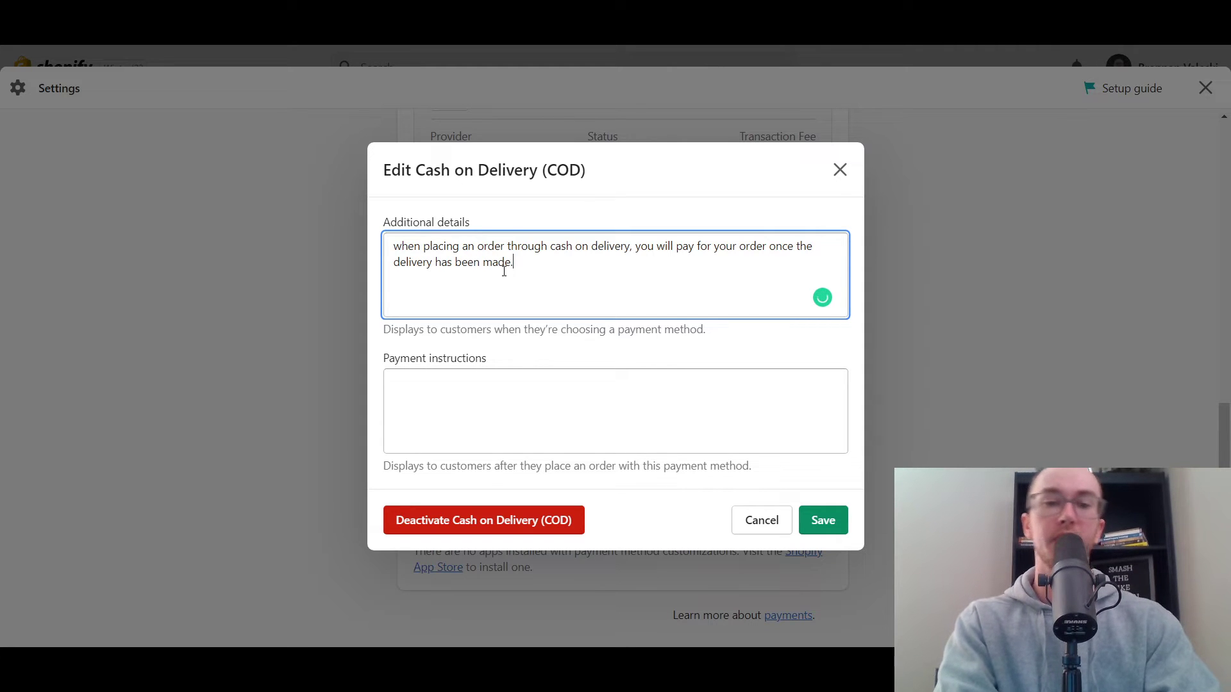
{"action": "left_click_drag", "start_coordinate": [393, 246], "coordinate": [401, 248]}
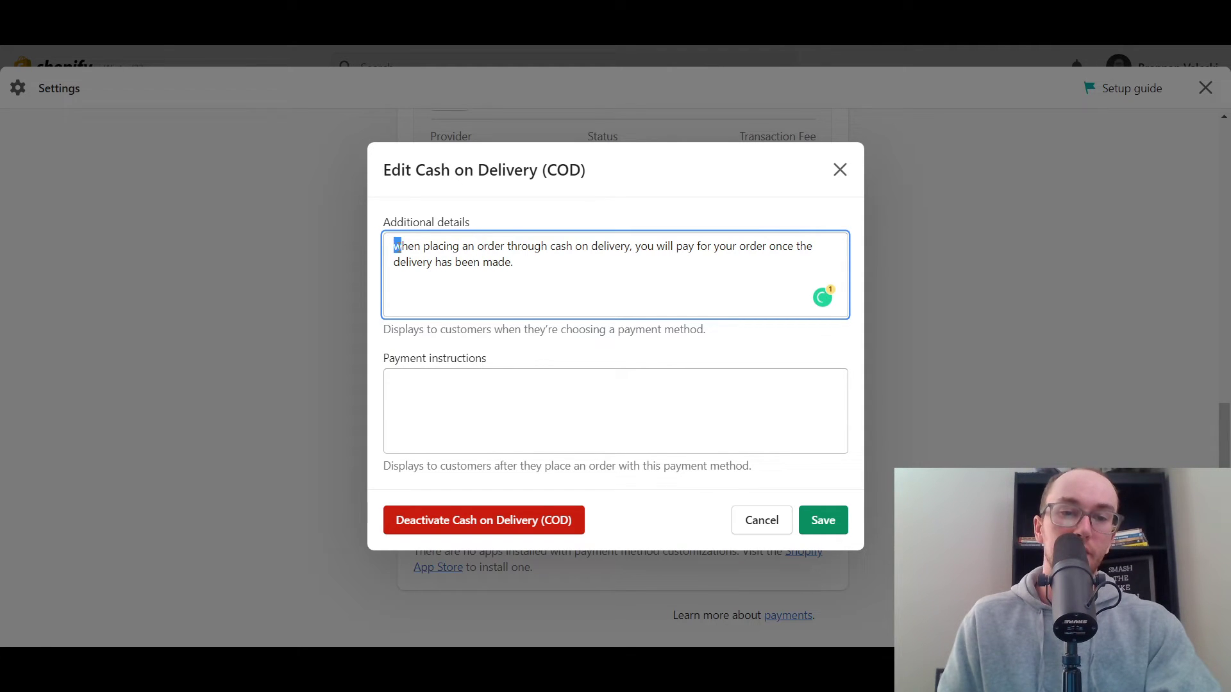
Step: Capitalize the details and add instructions: 'Please pay the courier the amount listed for your order once you have received the shipment'
{"action": "type", "text": "W"}
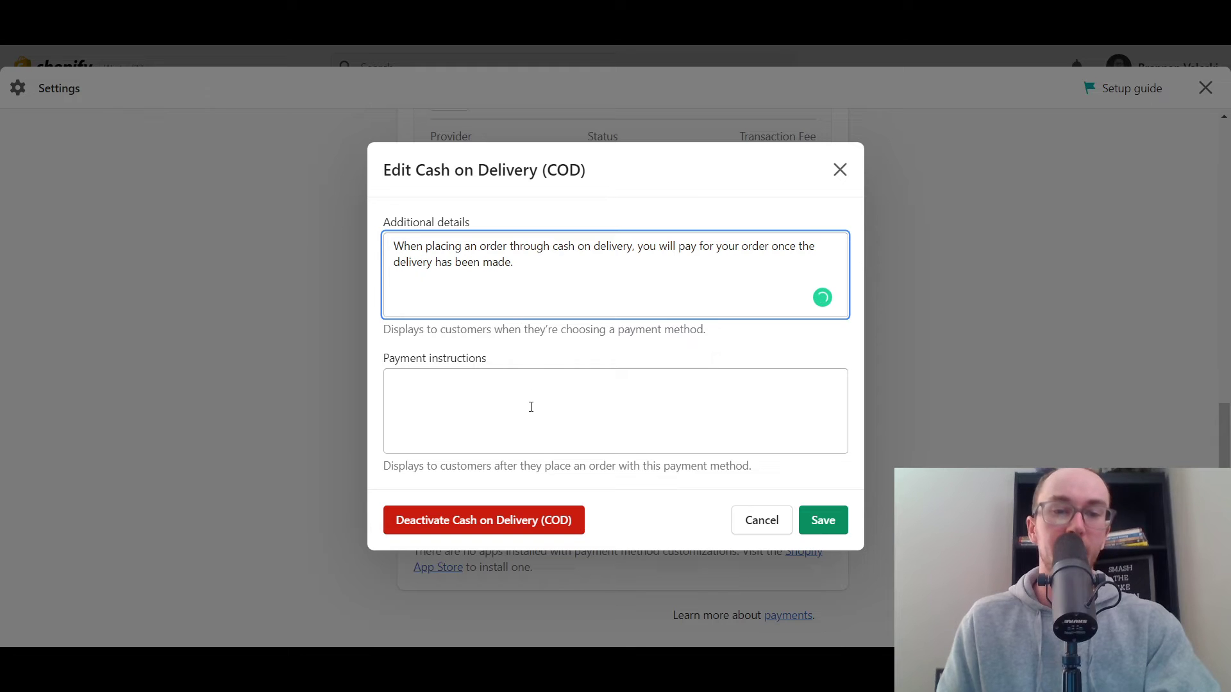
{"action": "left_click", "coordinate": [530, 407]}
{"action": "type", "text": "Pl"}
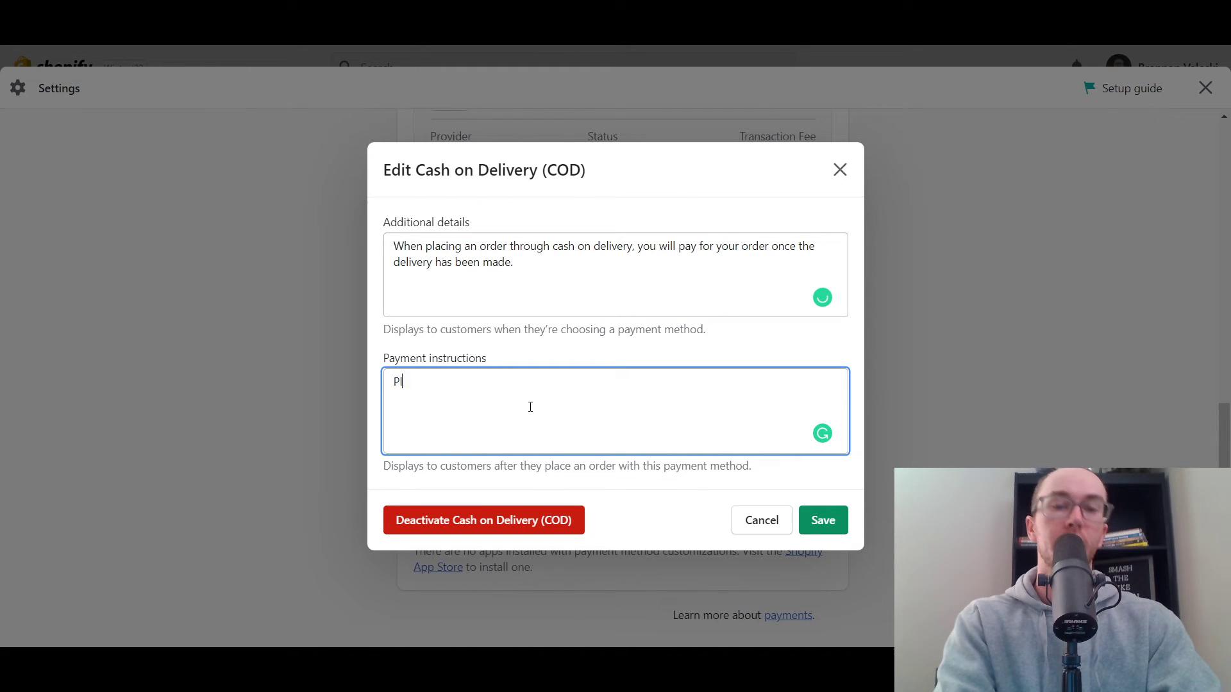
{"action": "type", "text": "ease pay"}
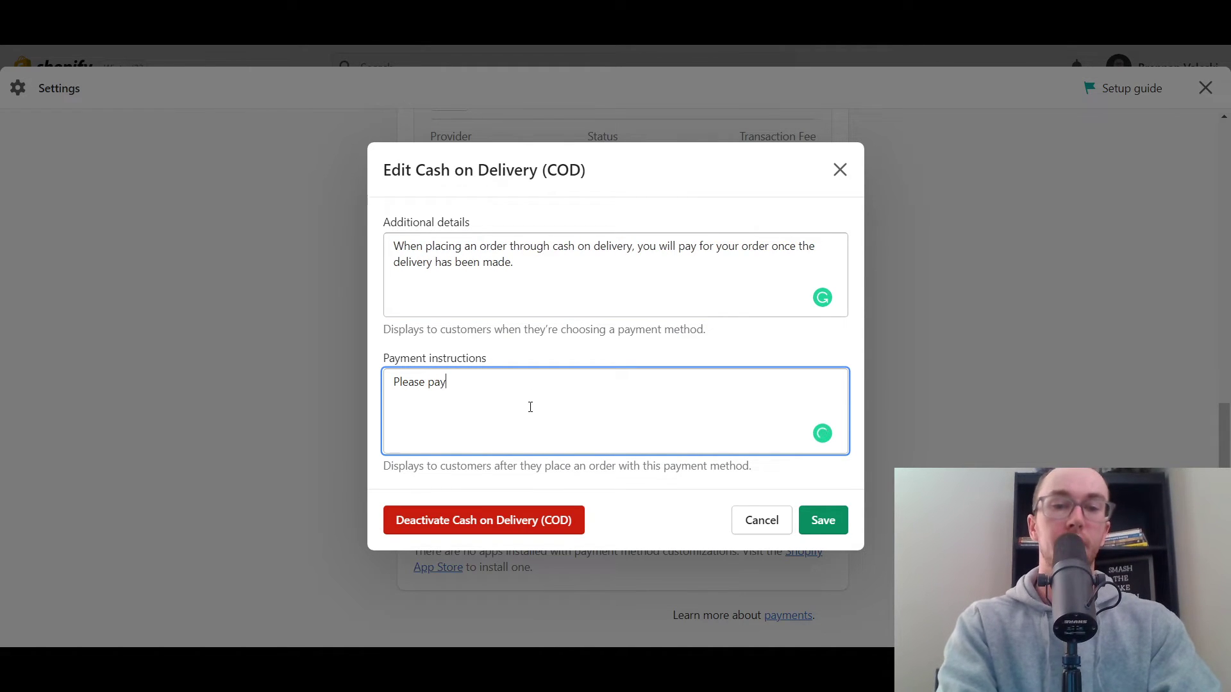
{"action": "type", "text": " the courier "}
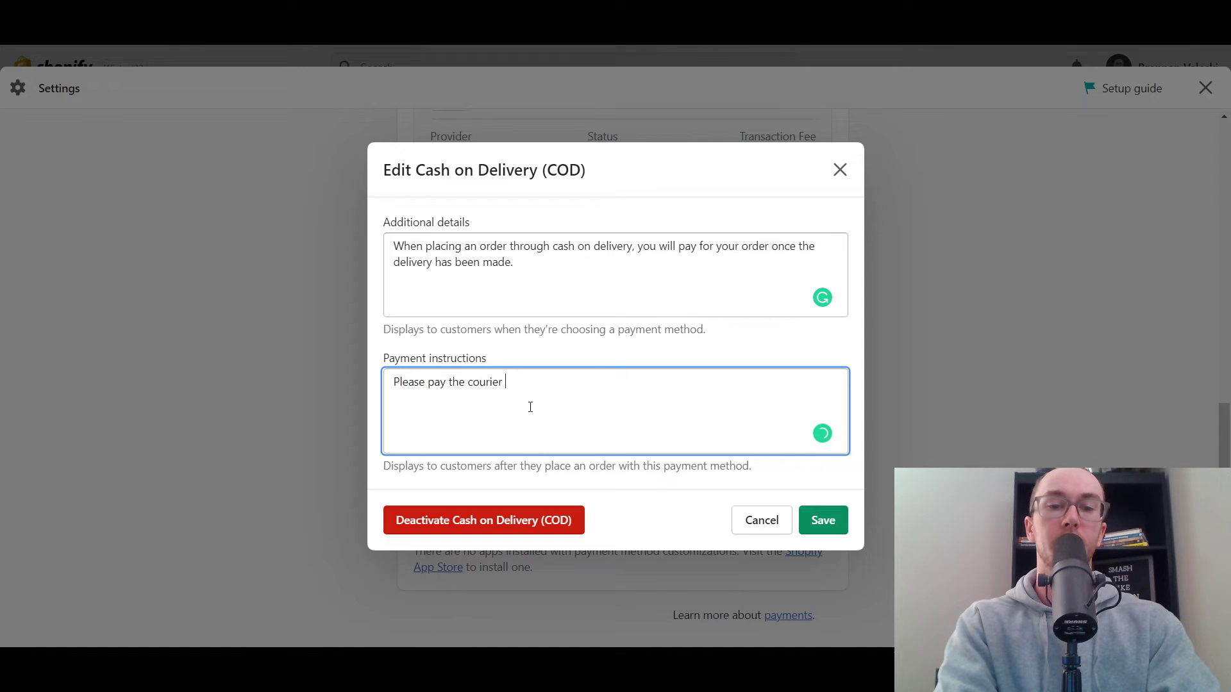
{"action": "type", "text": "th"}
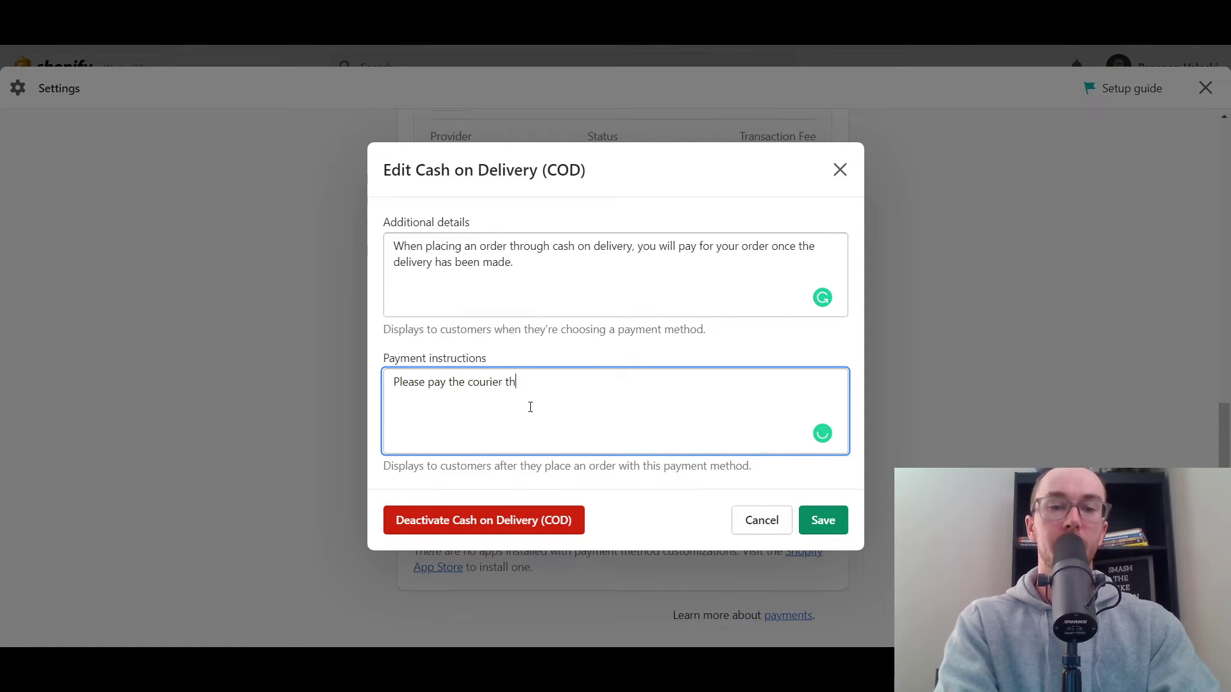
{"action": "type", "text": "e amount "}
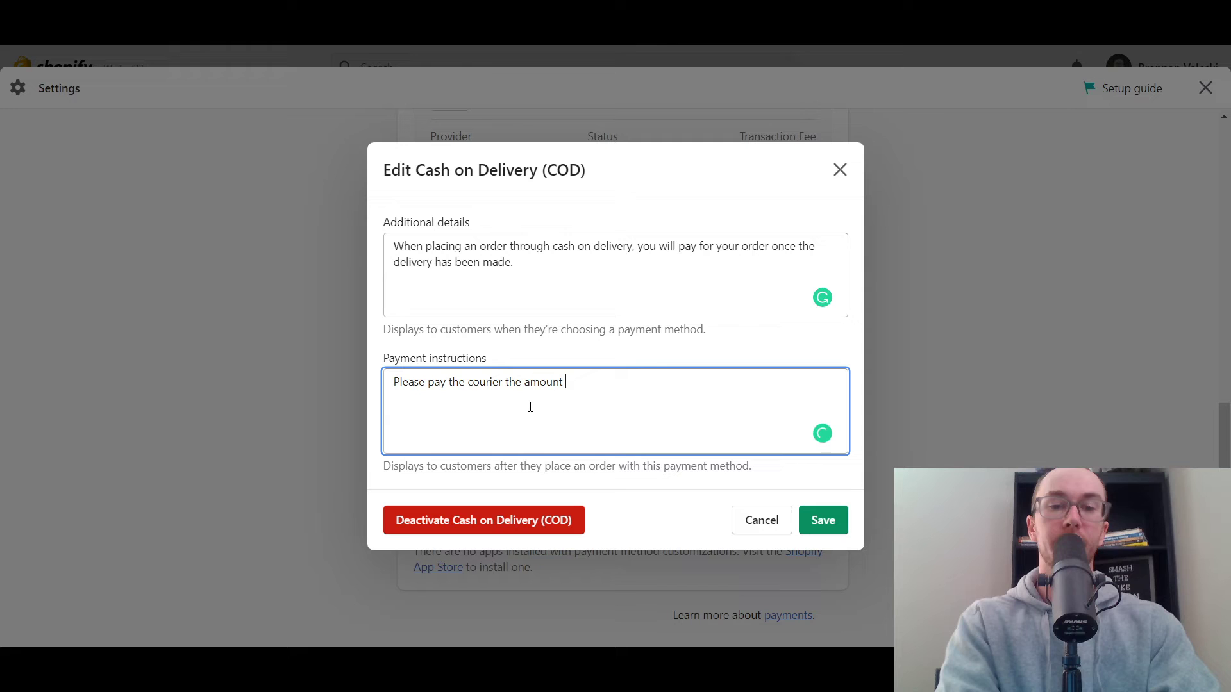
{"action": "type", "text": "listed "}
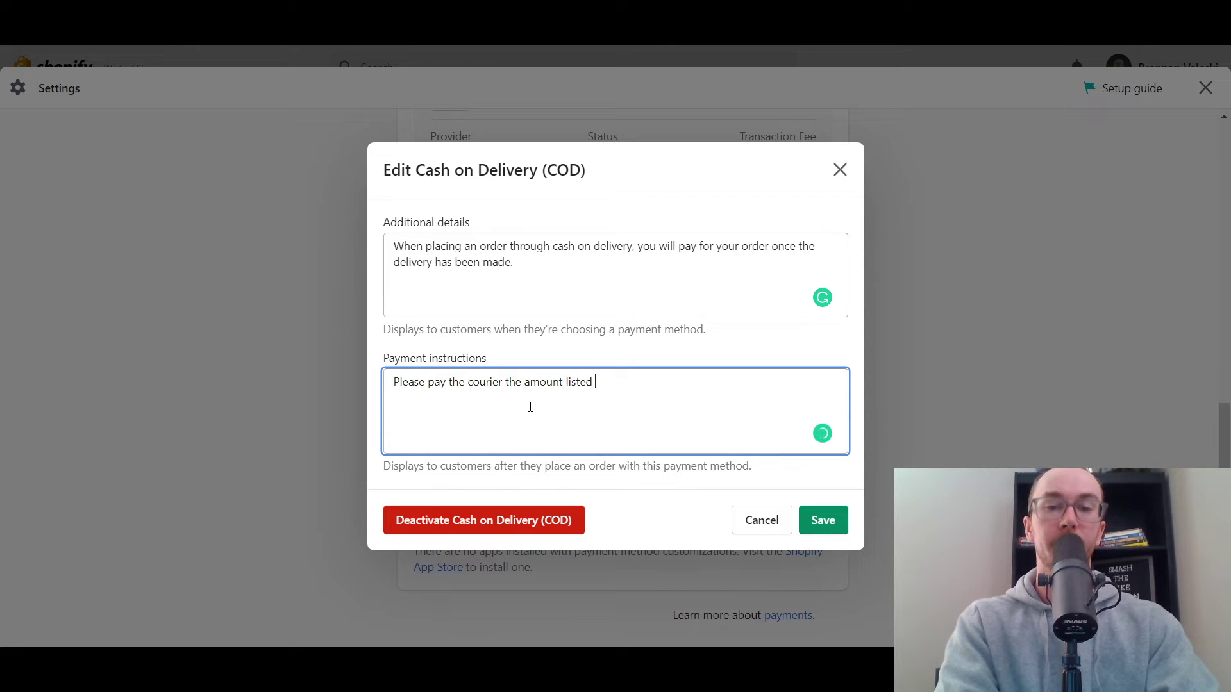
{"action": "type", "text": "for your order"}
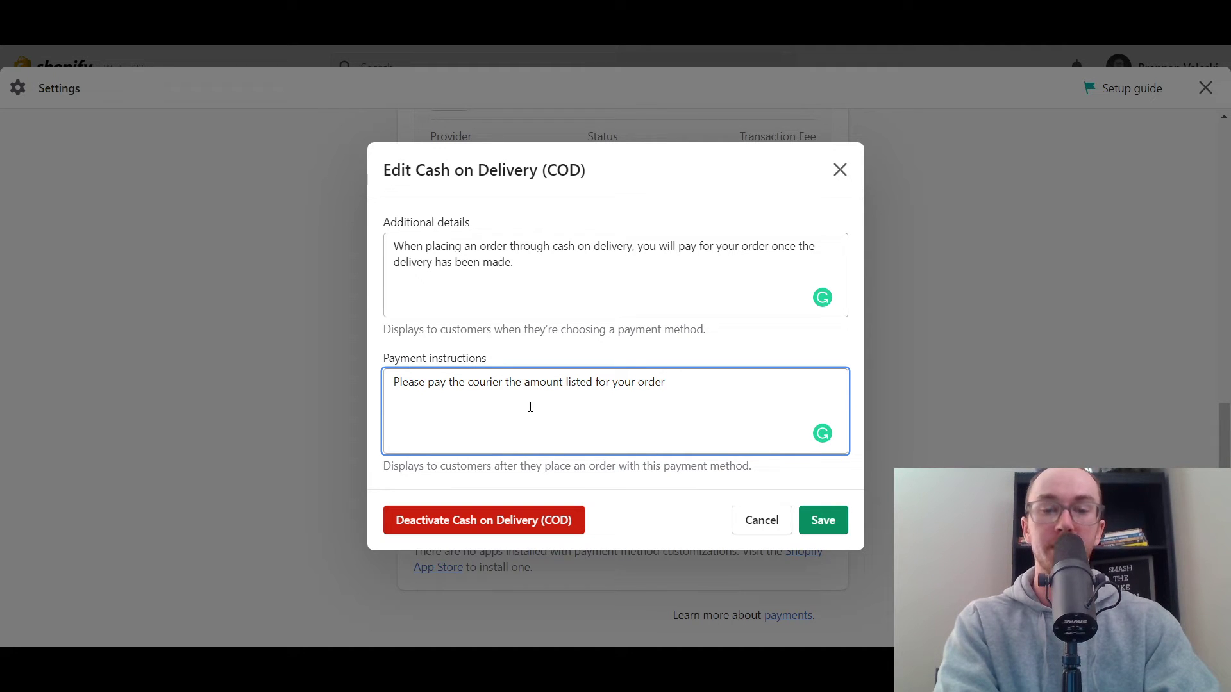
{"action": "type", "text": "once yo"}
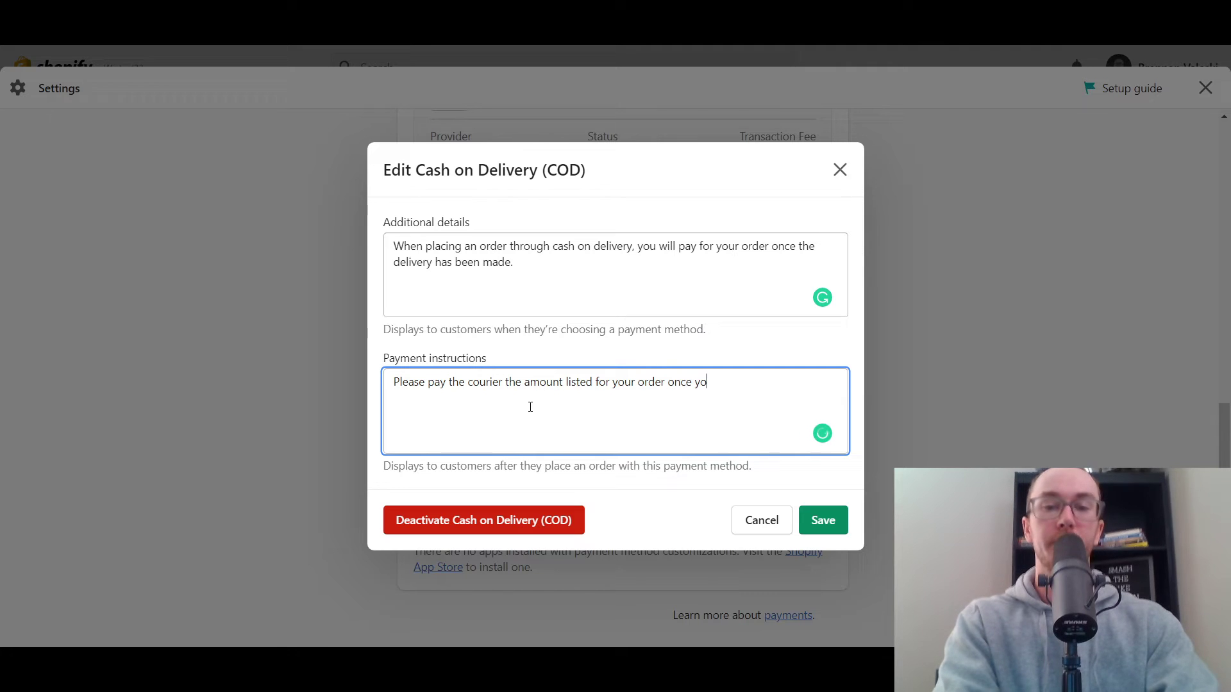
{"action": "type", "text": "u have n"}
{"action": "key", "text": "BackSpace"}
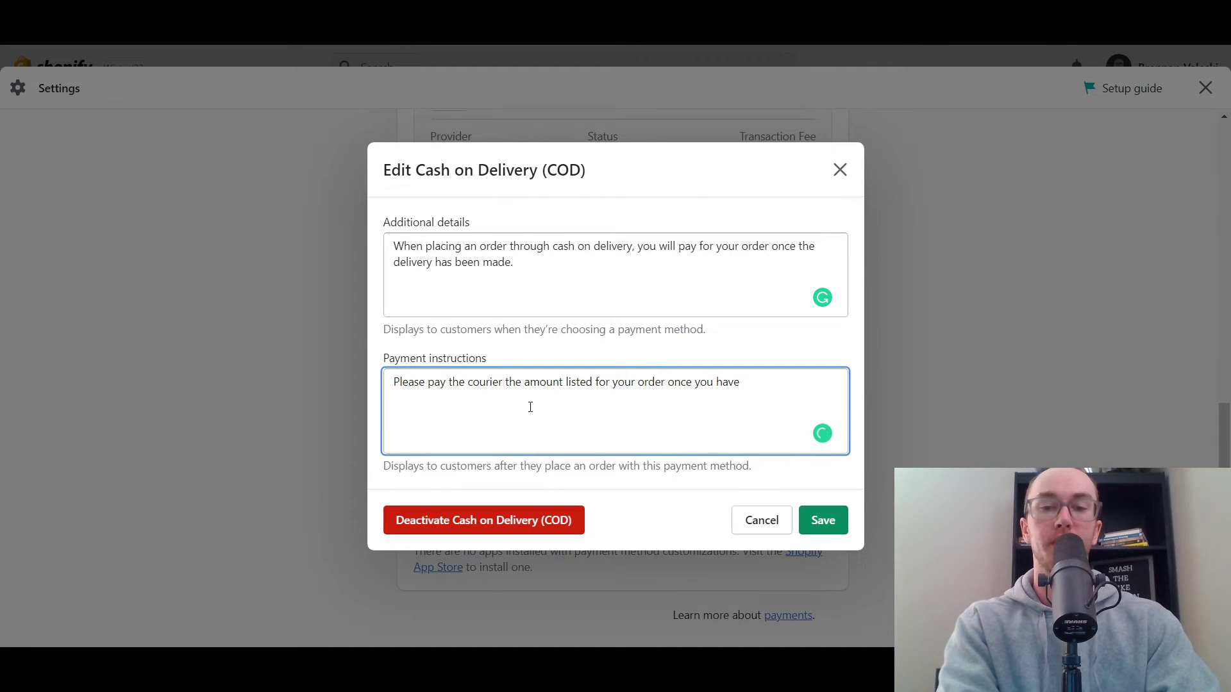
{"action": "type", "text": "reciev"}
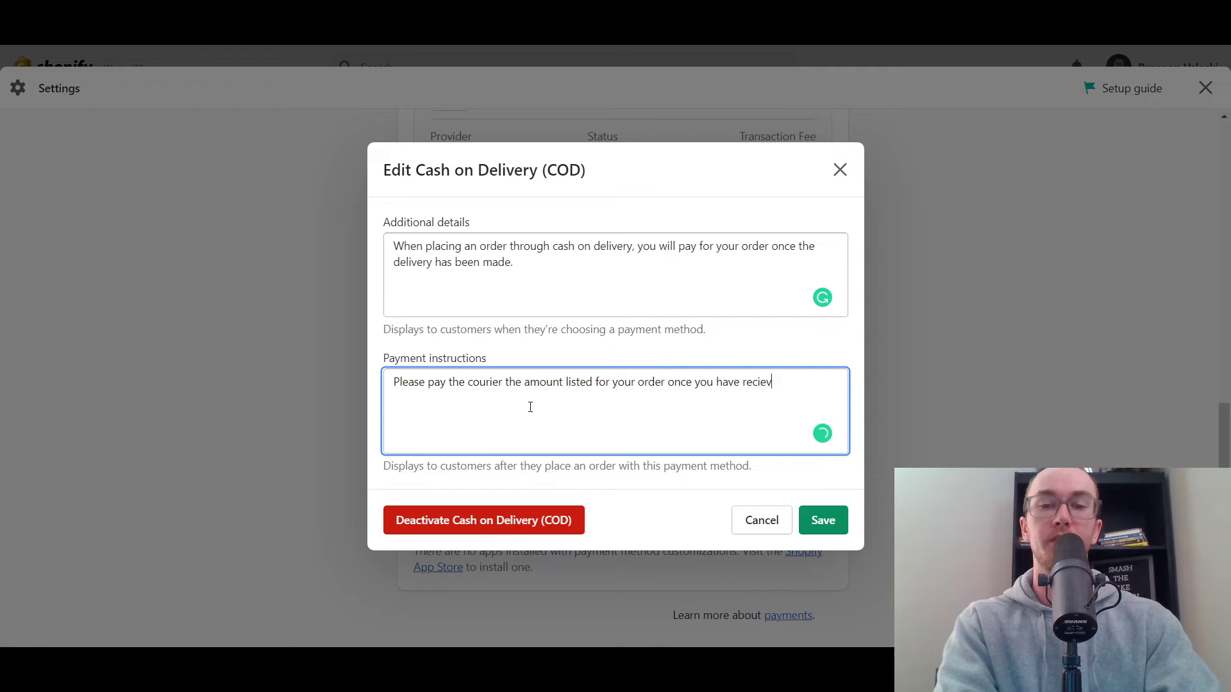
{"action": "type", "text": "ed the s"}
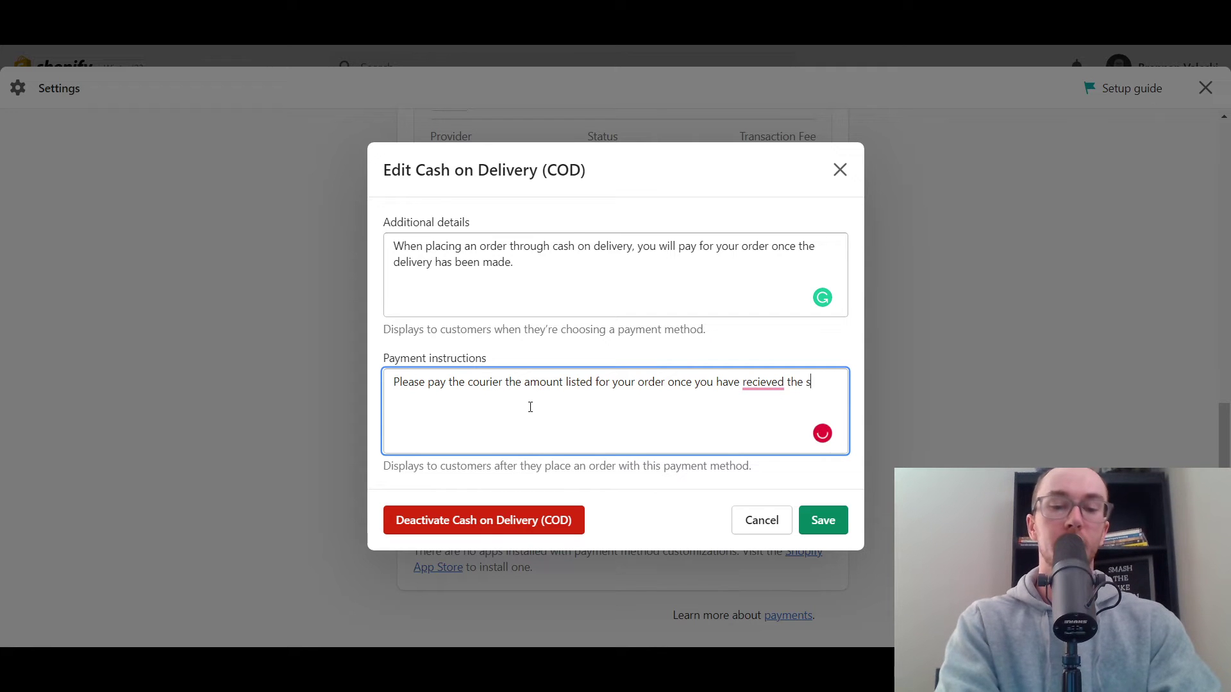
{"action": "type", "text": "hipment."}
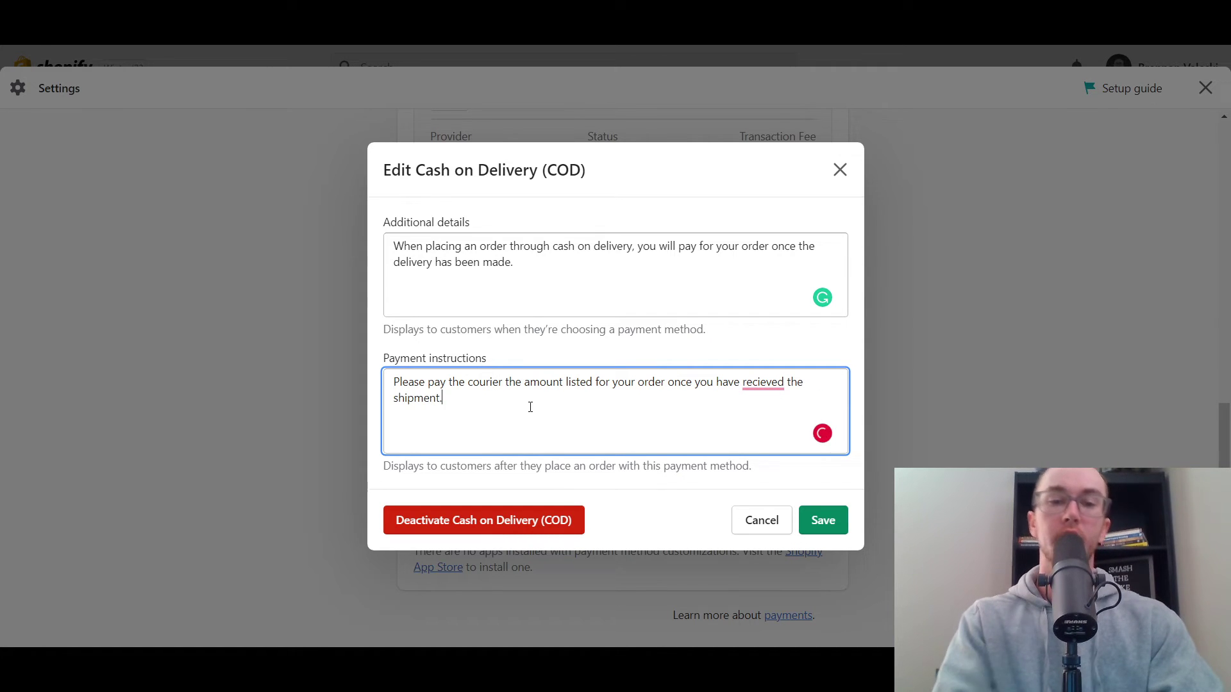
{"action": "mouse_move", "coordinate": [761, 386]}
{"action": "left_click", "coordinate": [767, 425]}
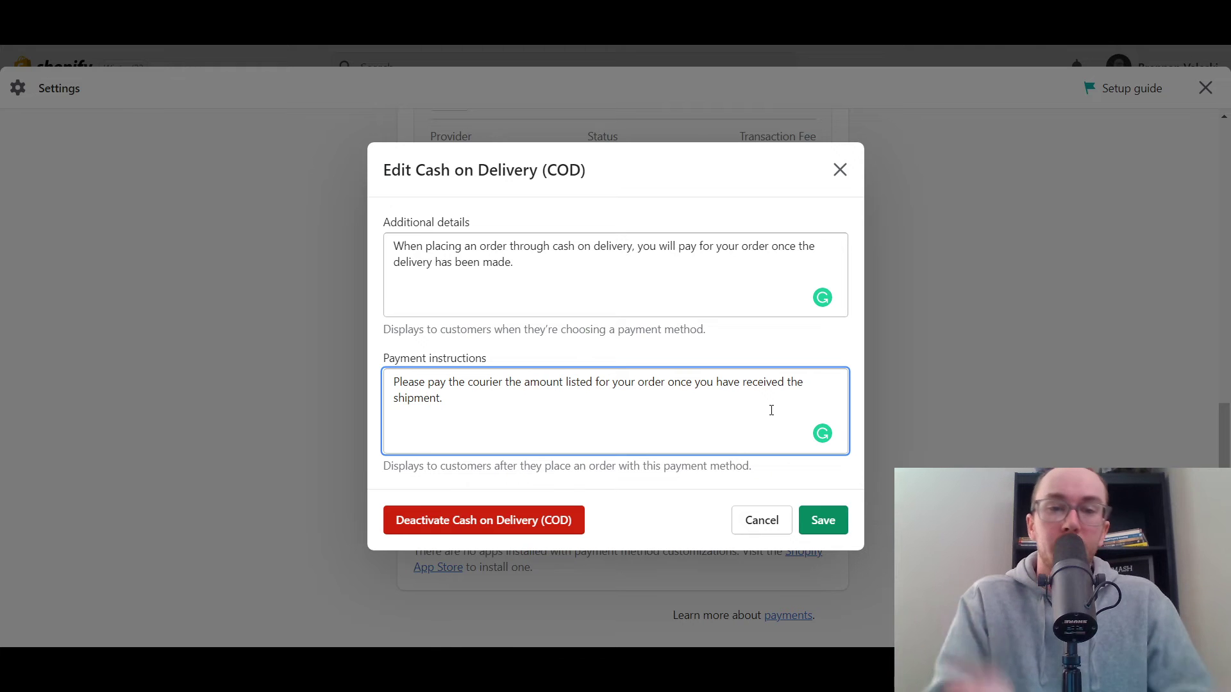
Step: Save the COD wording and check its new explanation on the checkout Payment step
{"action": "left_click", "coordinate": [827, 520]}
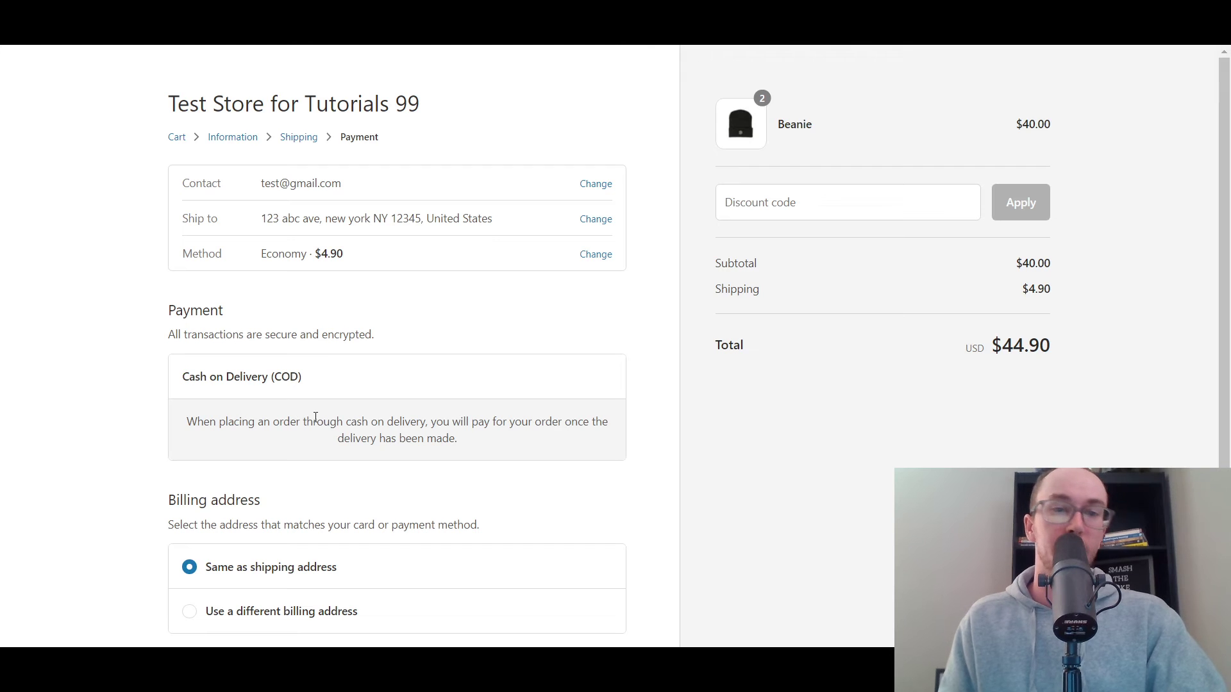
{"action": "left_click_drag", "start_coordinate": [193, 422], "coordinate": [569, 448]}
{"action": "left_click", "coordinate": [500, 424]}
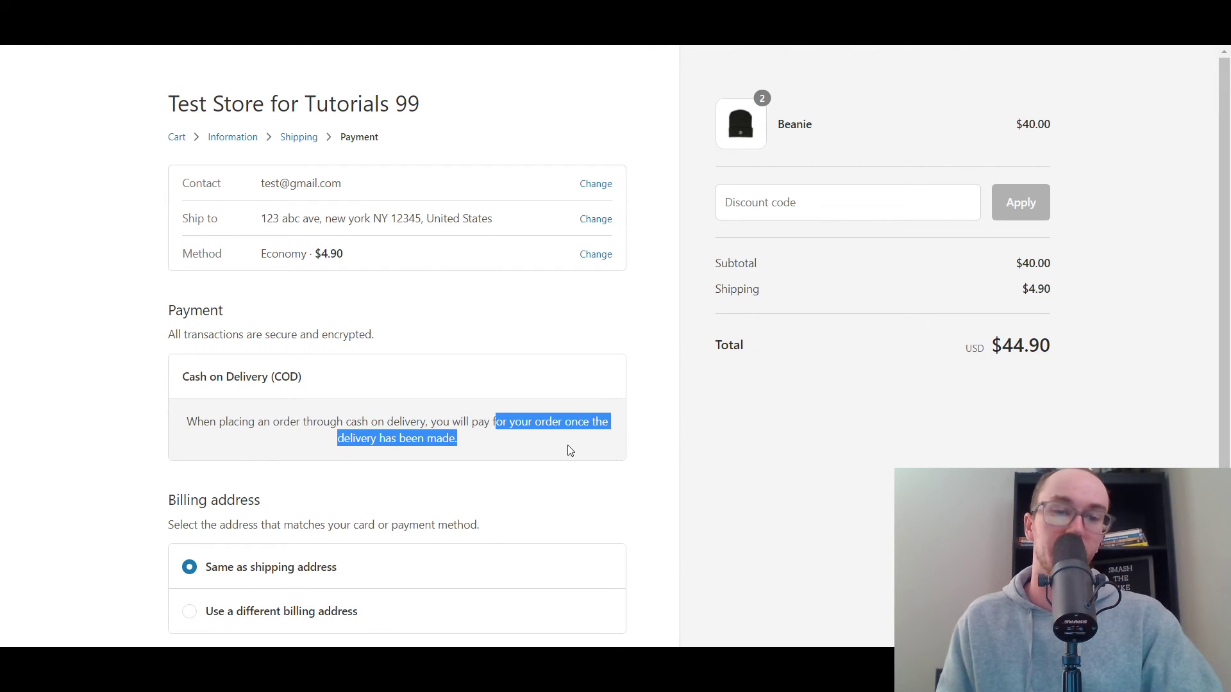
{"action": "left_click", "coordinate": [676, 446]}
{"action": "scroll", "coordinate": [703, 445], "scroll_direction": "down", "scroll_amount": 3}
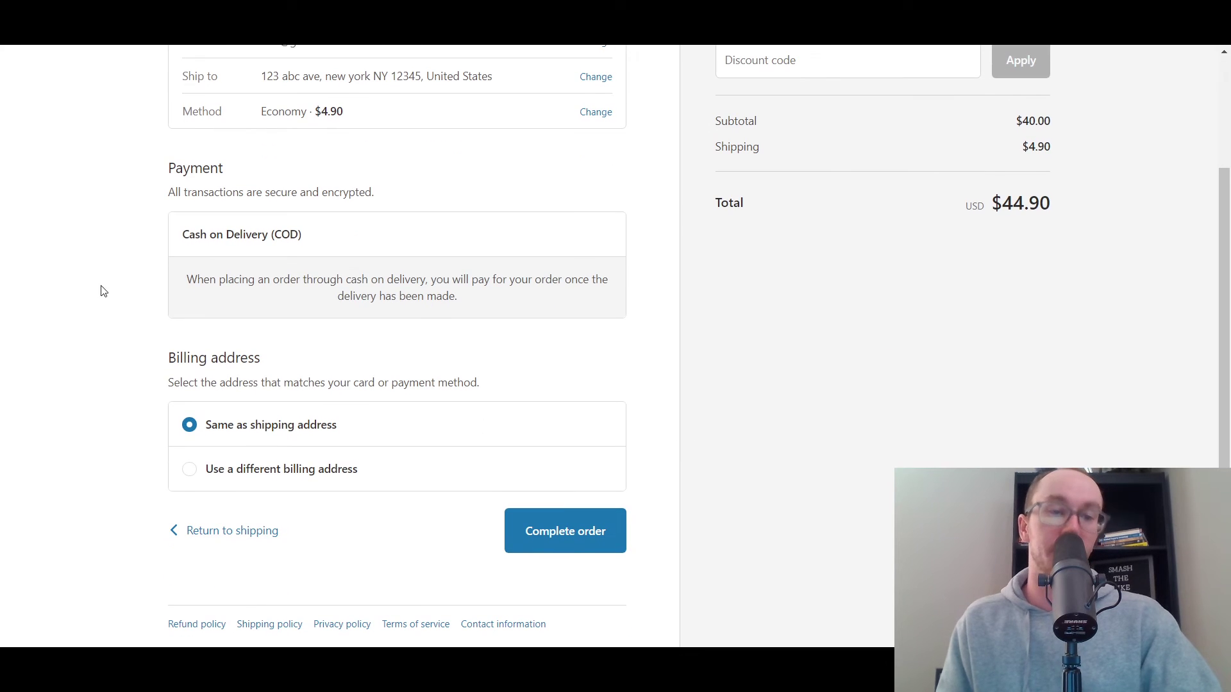
{"action": "left_click_drag", "start_coordinate": [181, 285], "coordinate": [458, 296]}
{"action": "left_click", "coordinate": [599, 302]}
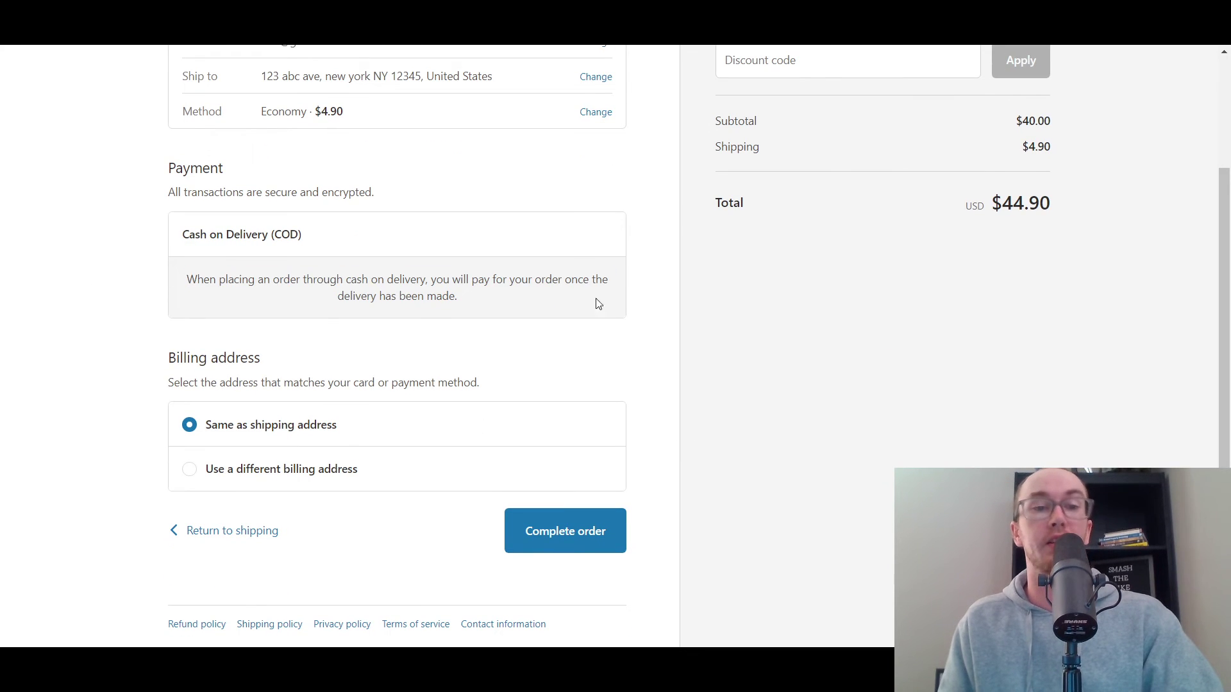
{"action": "scroll", "coordinate": [703, 445], "scroll_direction": "up", "scroll_amount": 2}
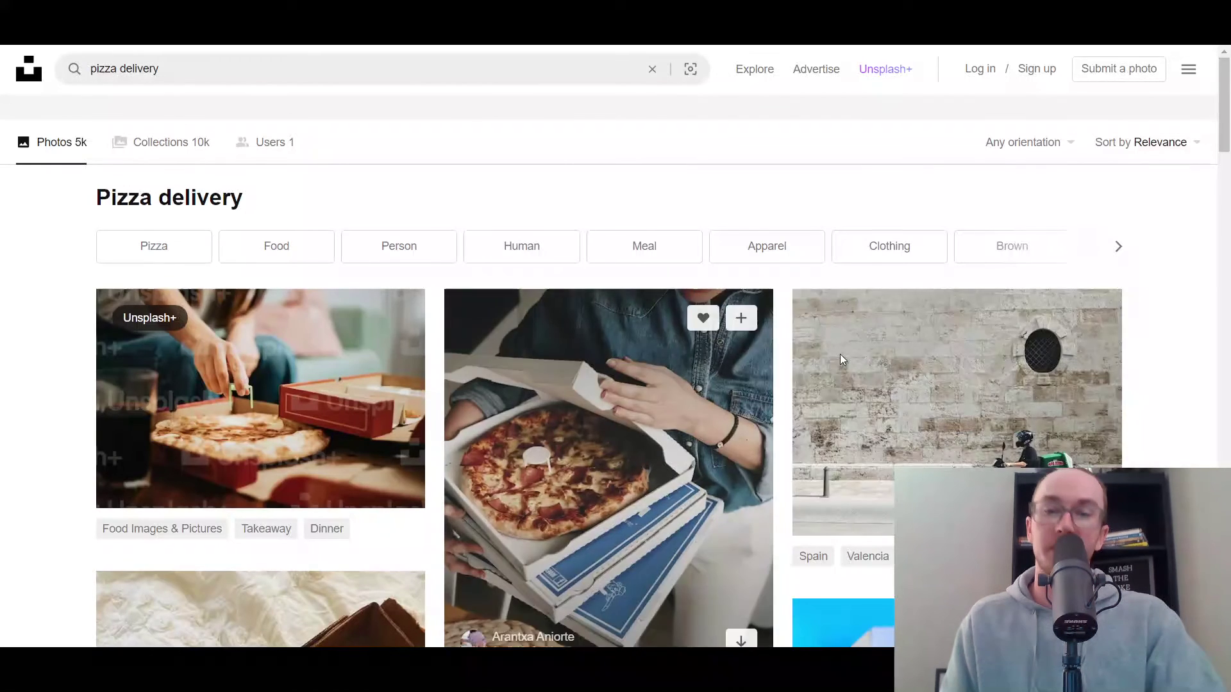
Step: Scroll through the Unsplash 'pizza delivery' photo results
{"action": "scroll", "coordinate": [609, 384], "scroll_direction": "down", "scroll_amount": 3}
{"action": "scroll", "coordinate": [398, 246], "scroll_direction": "up", "scroll_amount": 3}
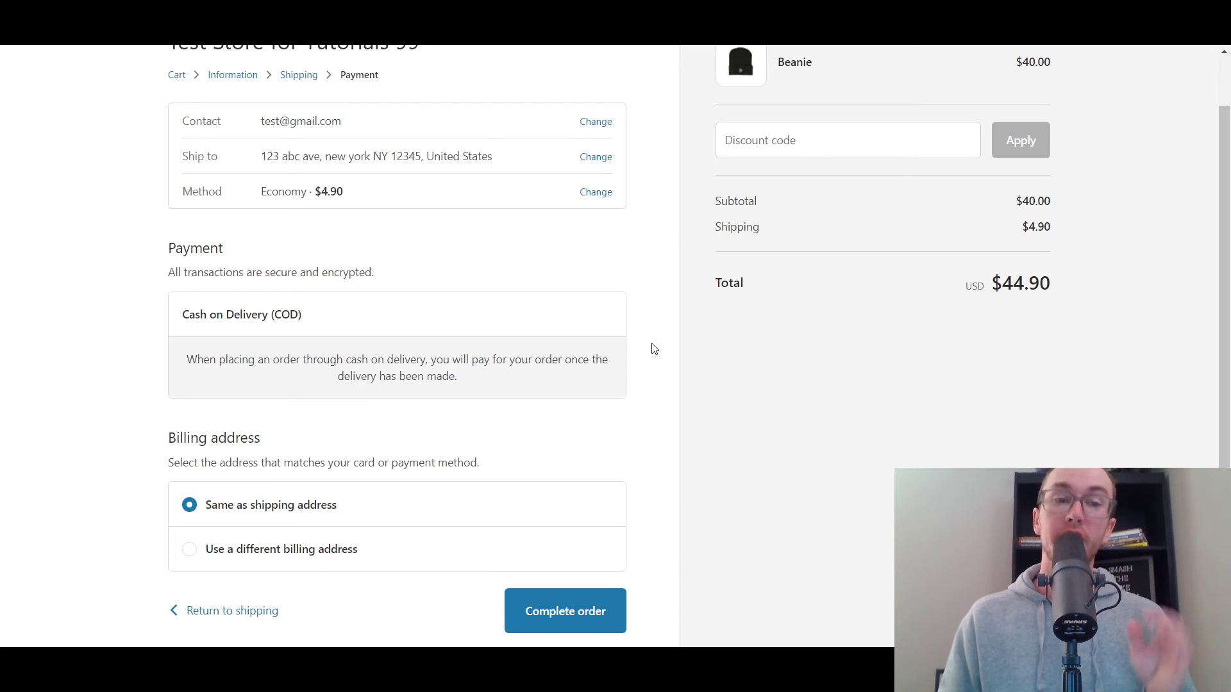
{"action": "scroll", "coordinate": [654, 348], "scroll_direction": "up", "scroll_amount": 1}
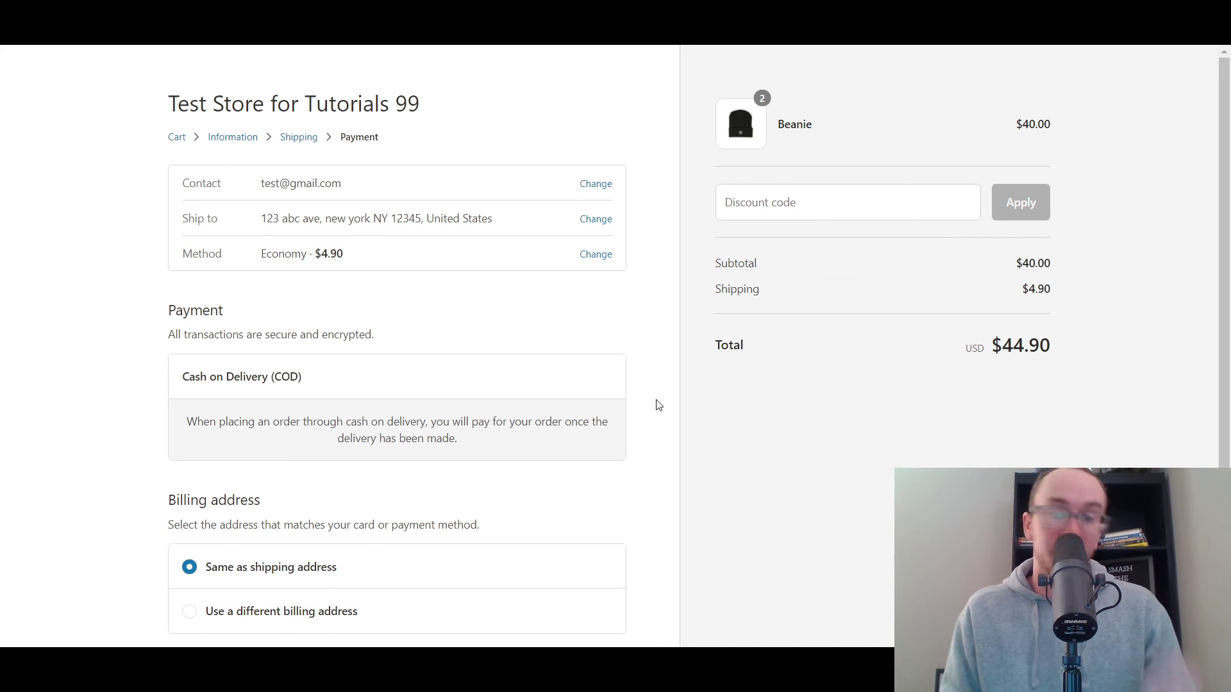
{"action": "scroll", "coordinate": [653, 407], "scroll_direction": "down", "scroll_amount": 2}
{"action": "scroll", "coordinate": [658, 409], "scroll_direction": "up", "scroll_amount": 1}
{"action": "scroll", "coordinate": [657, 409], "scroll_direction": "up", "scroll_amount": 1}
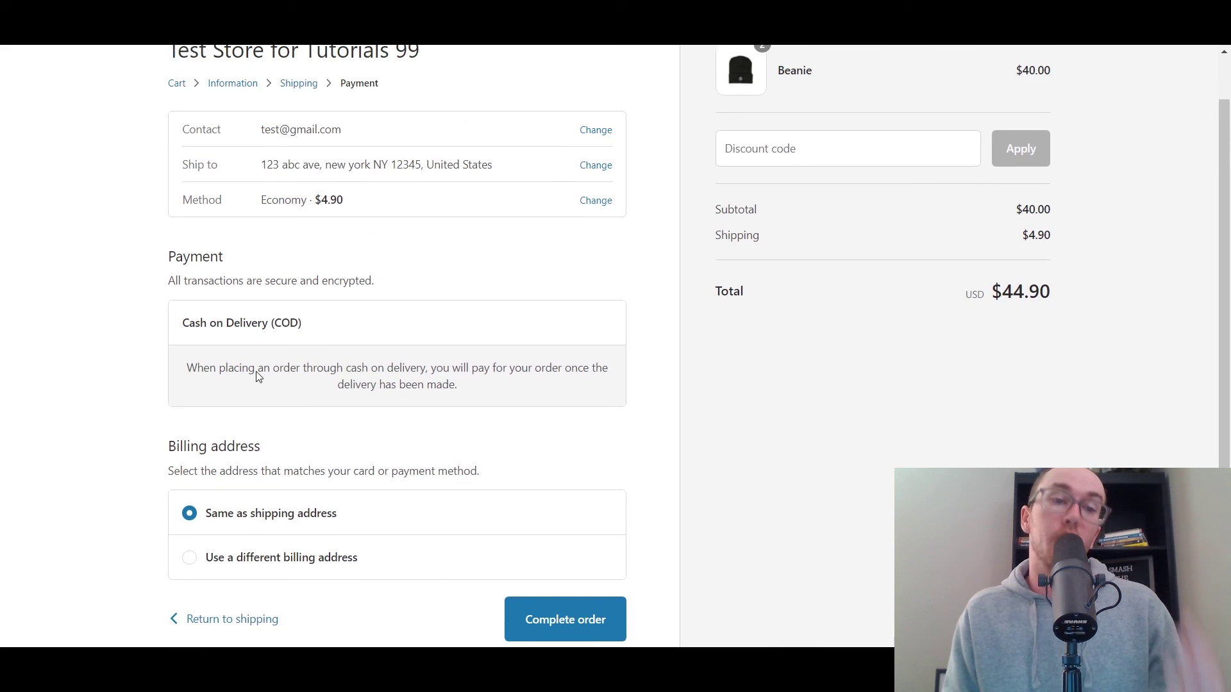